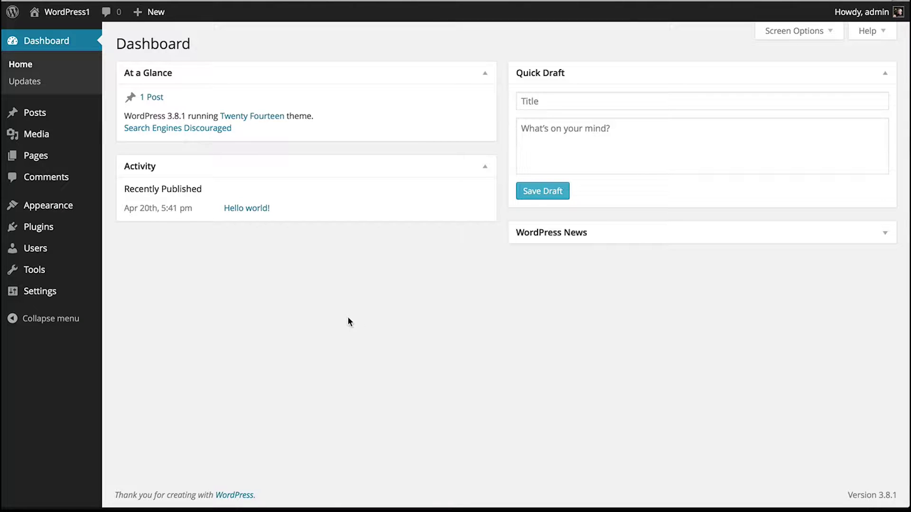
Upload knapstack.zip from the Downloads folder as a new theme and install it
mouse_move(52, 206)
click(144, 211)
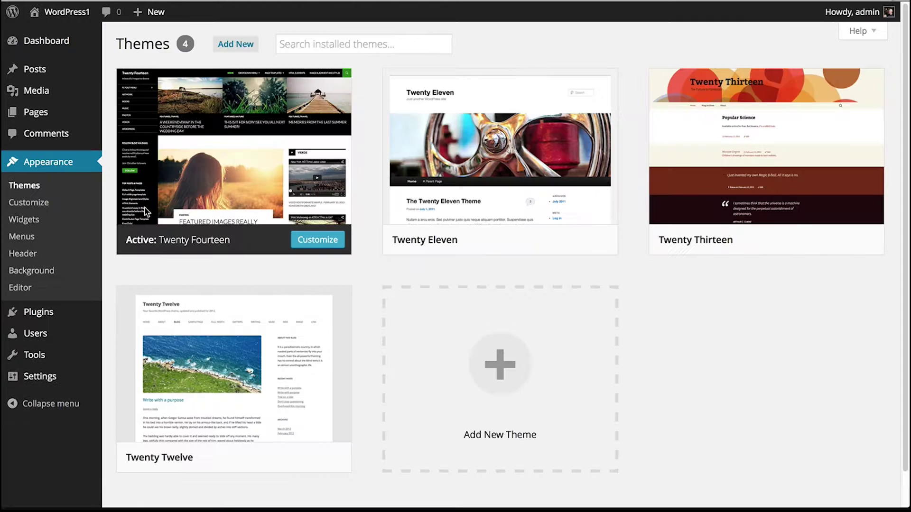
click(234, 46)
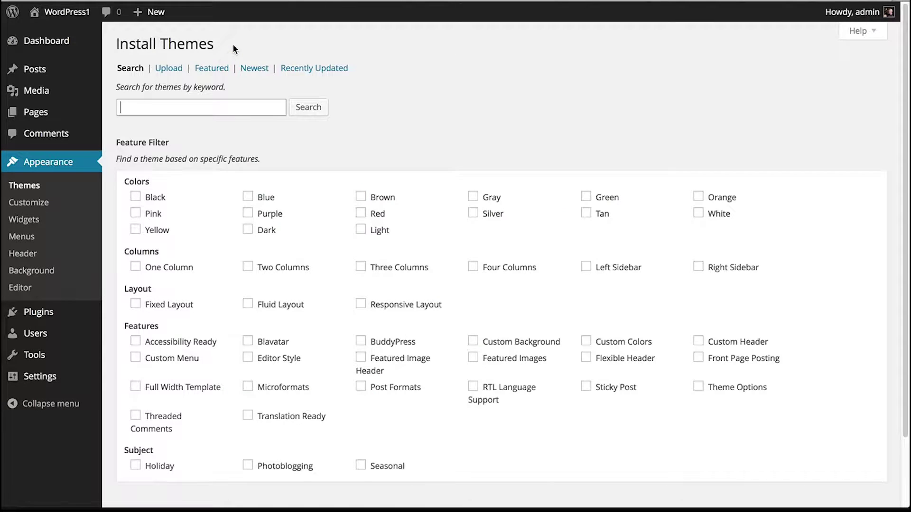
click(167, 68)
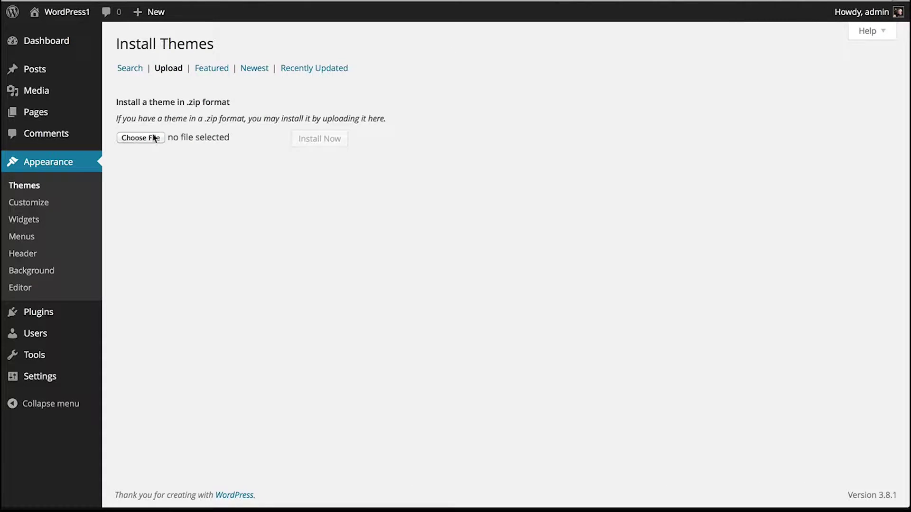
click(140, 139)
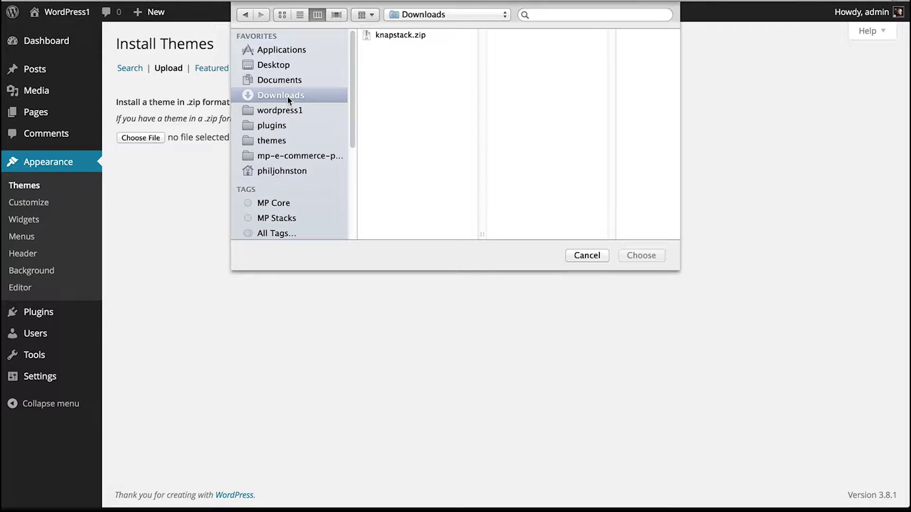
click(398, 34)
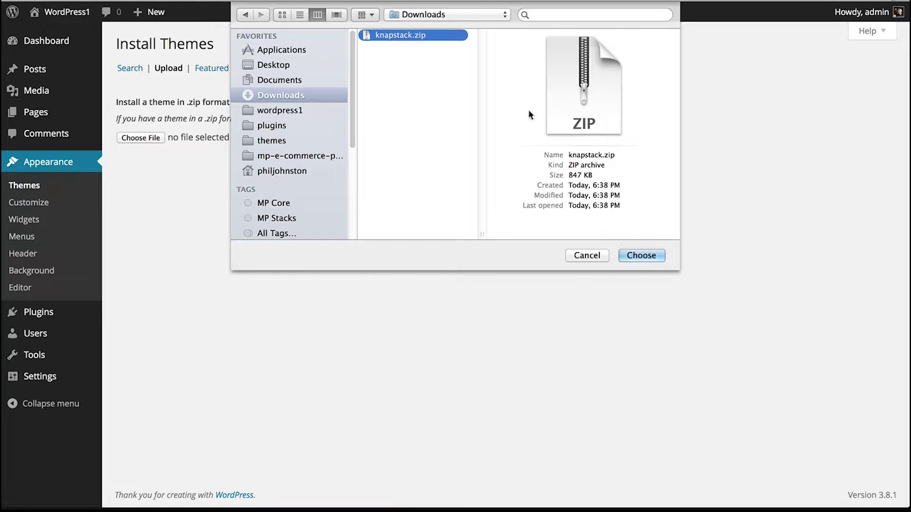
click(631, 255)
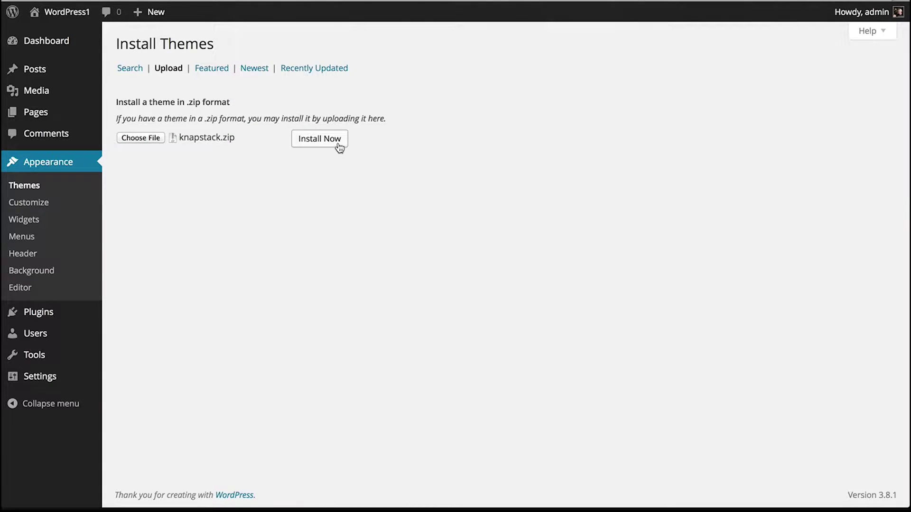
click(337, 144)
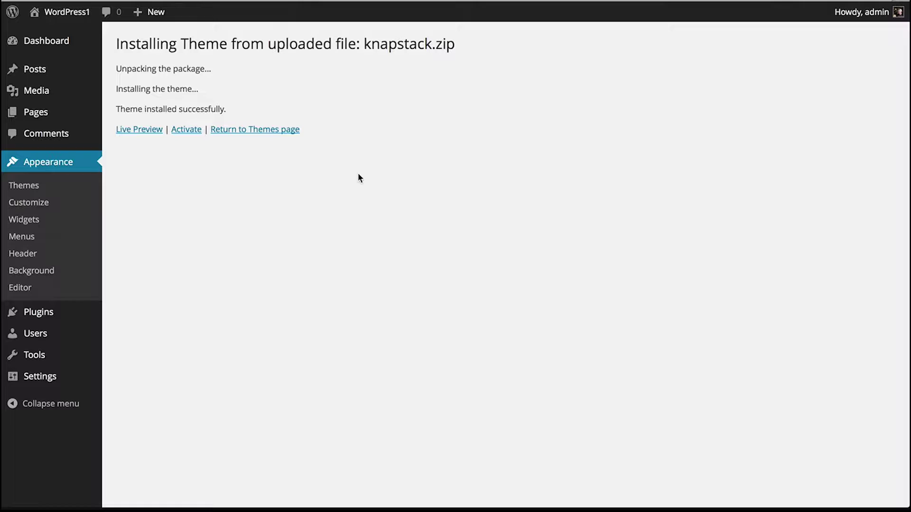
Activate the KnapStack theme and install all the items it requires
click(192, 131)
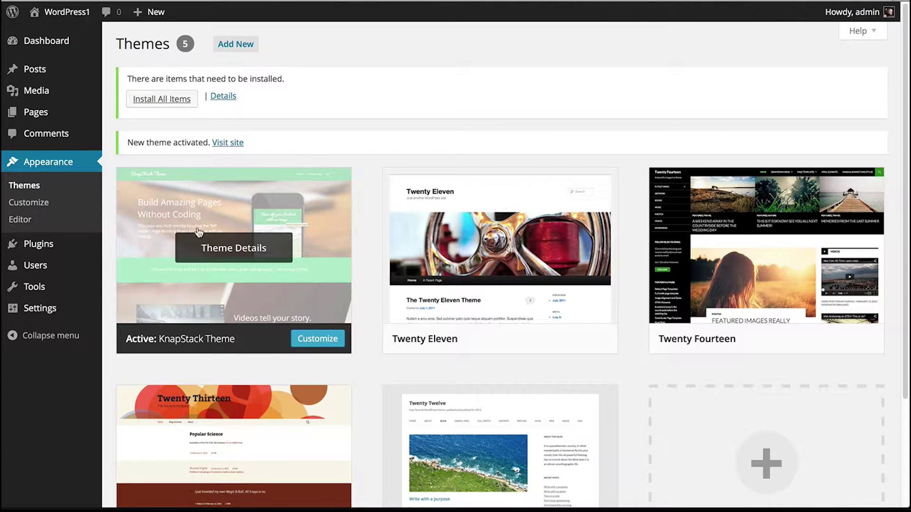
click(155, 104)
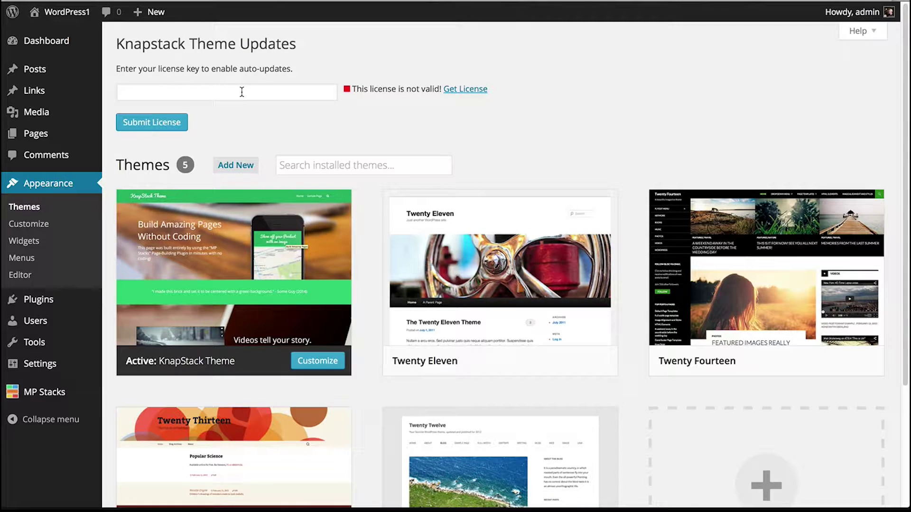
Paste the license key for Knapstack Theme updates and submit it
right_click(143, 91)
click(171, 119)
click(170, 128)
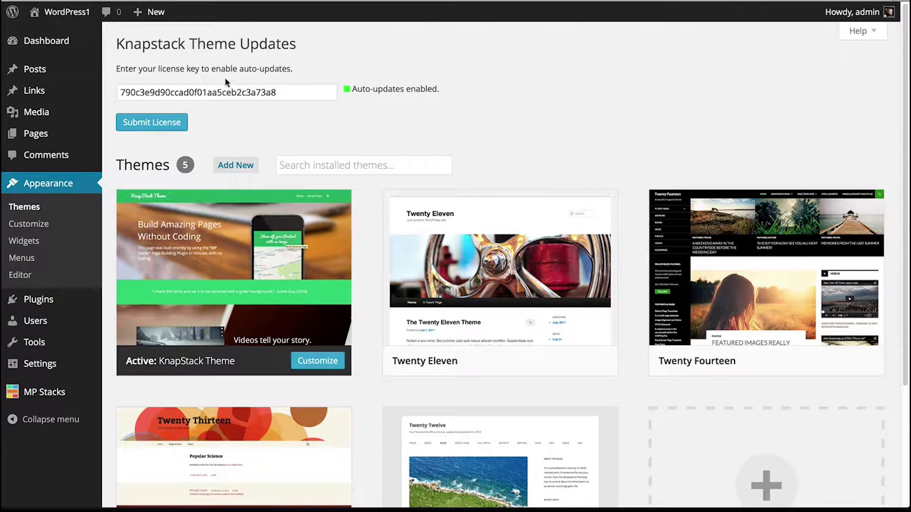
Create a new MP Stacks stack named Footer
mouse_move(71, 51)
mouse_move(61, 397)
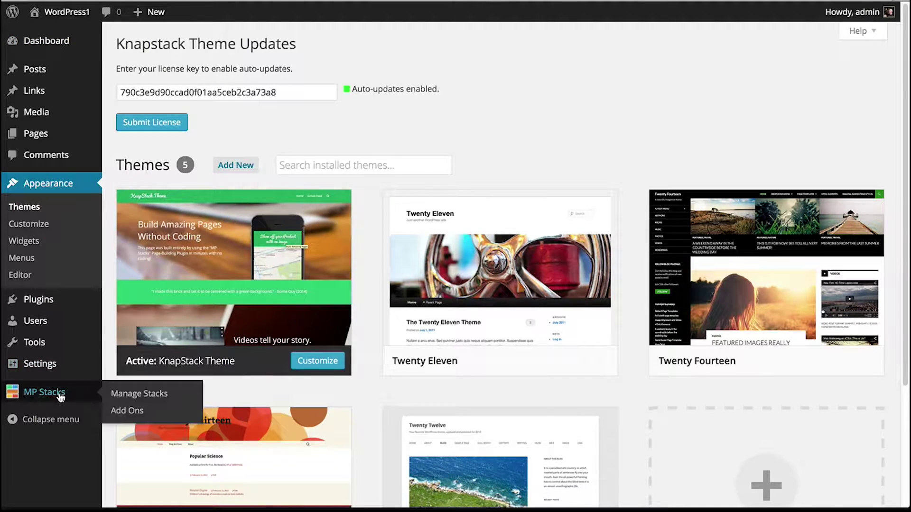
click(146, 398)
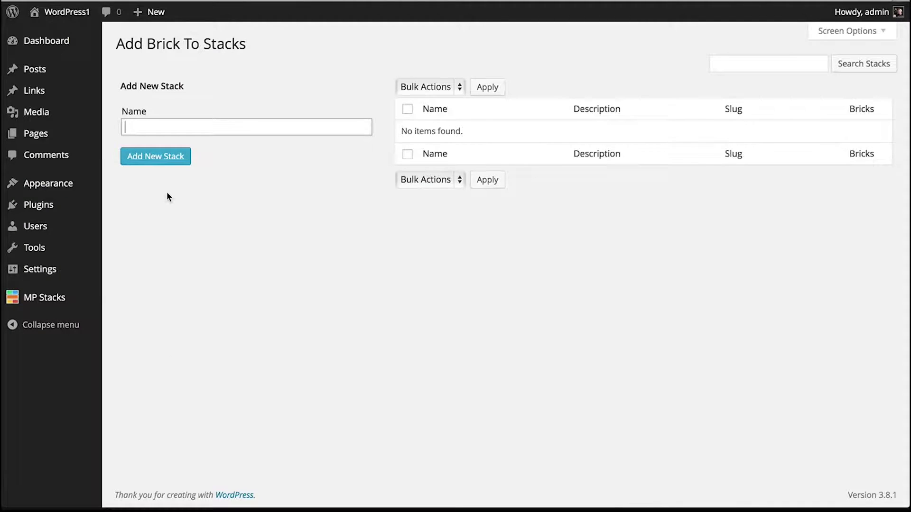
text(Footer)
click(147, 157)
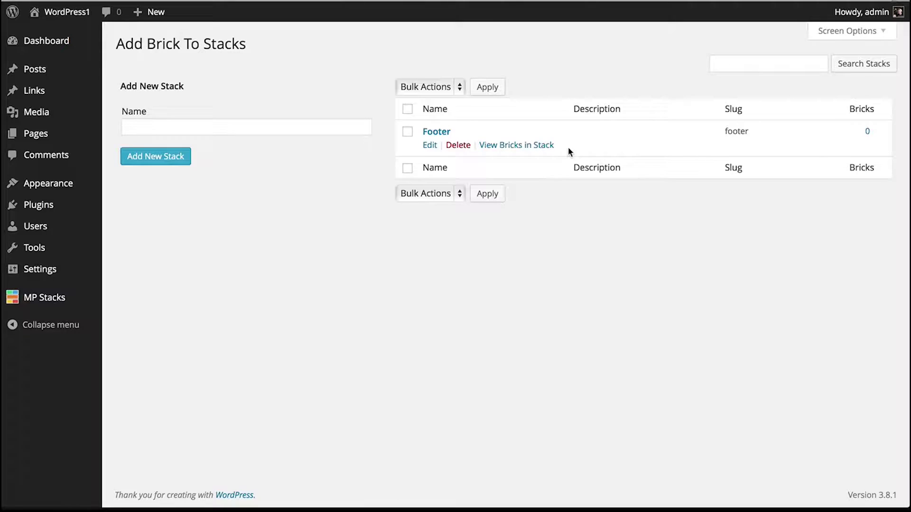
Start a new page with the title Home
mouse_move(50, 133)
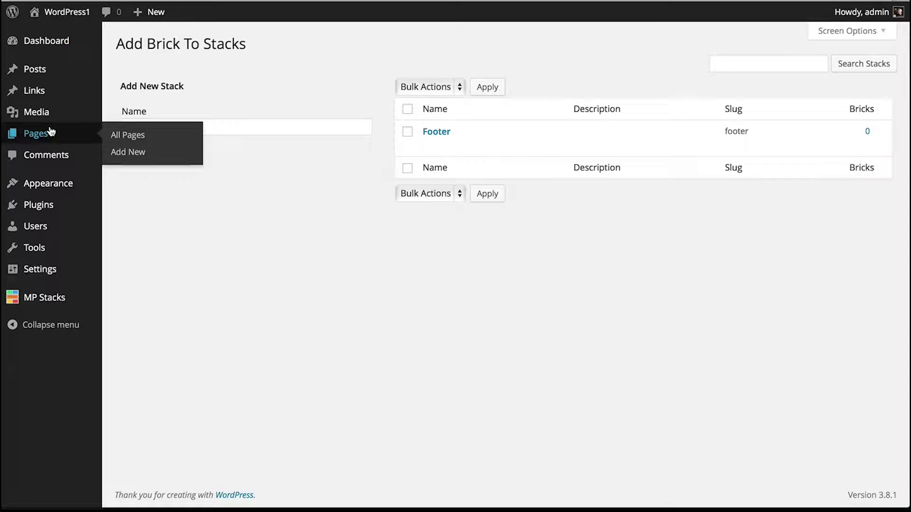
click(146, 156)
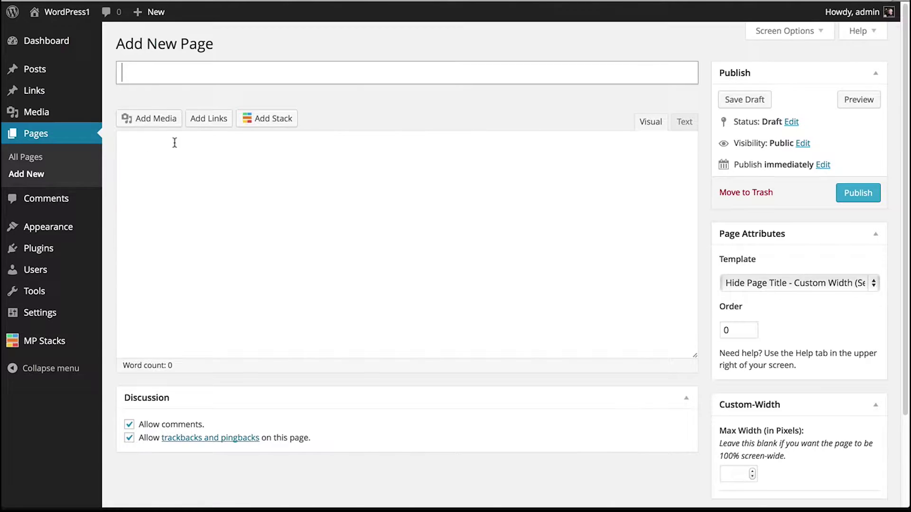
click(179, 75)
text(Home)
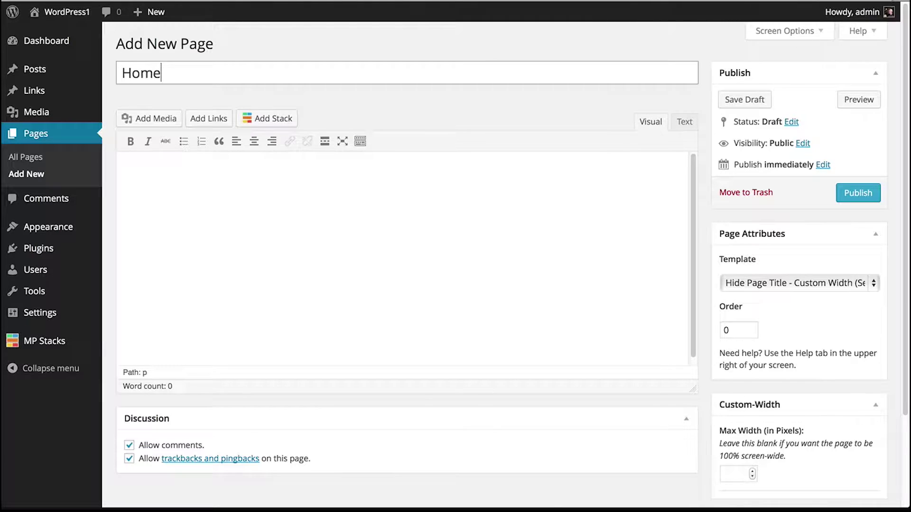
Insert a newly created stack named Home into the page content and publish the page
click(274, 123)
click(328, 107)
text(Home)
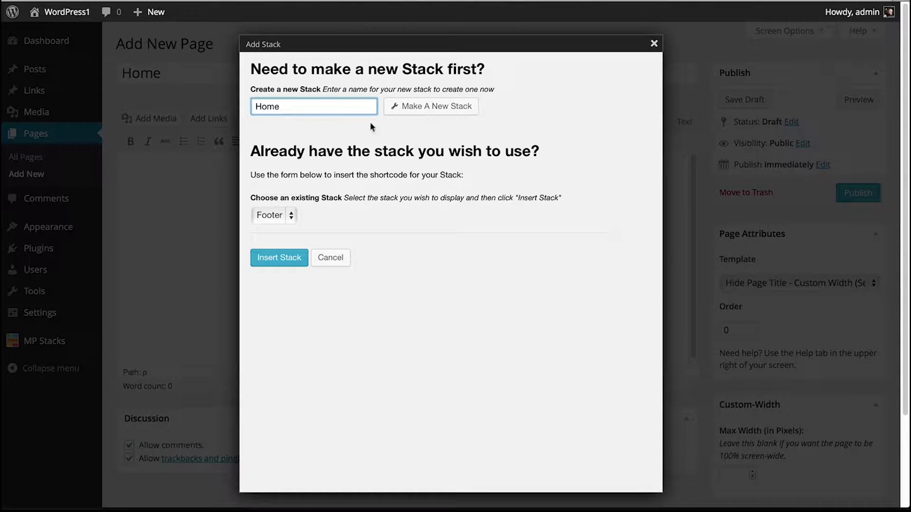
click(446, 107)
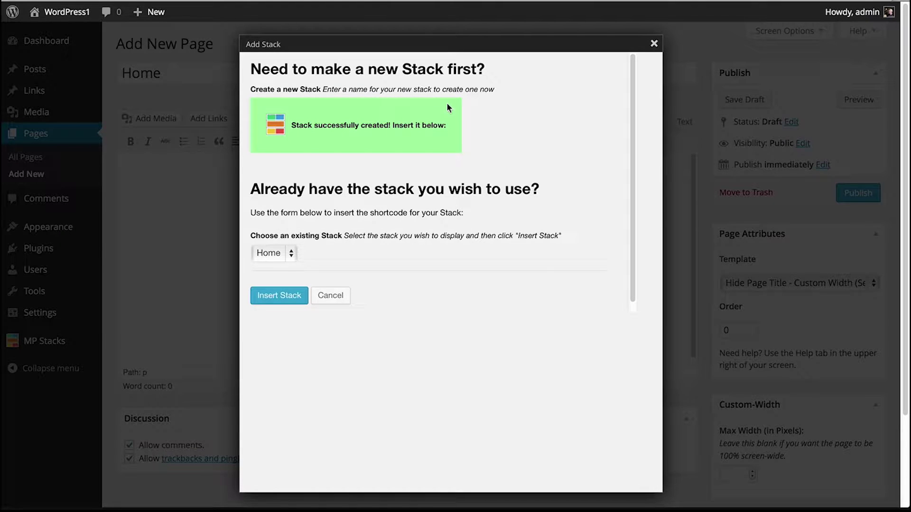
click(282, 299)
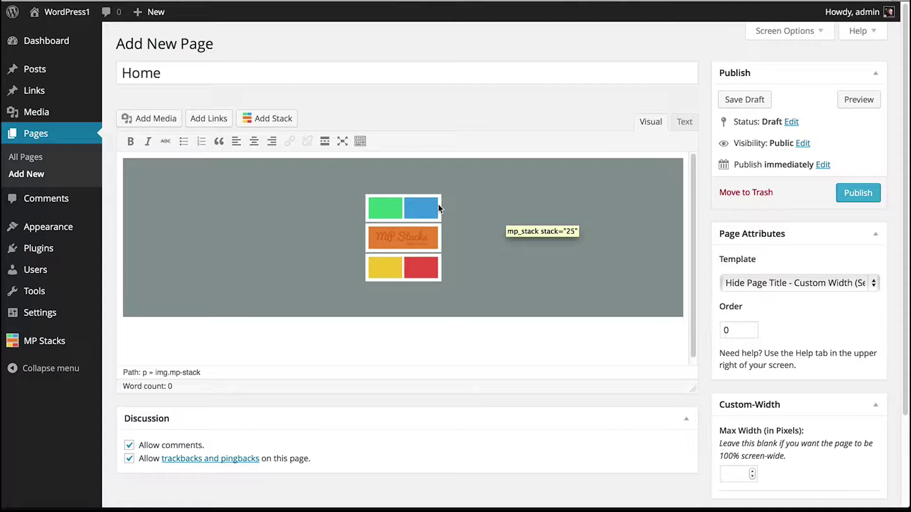
click(862, 189)
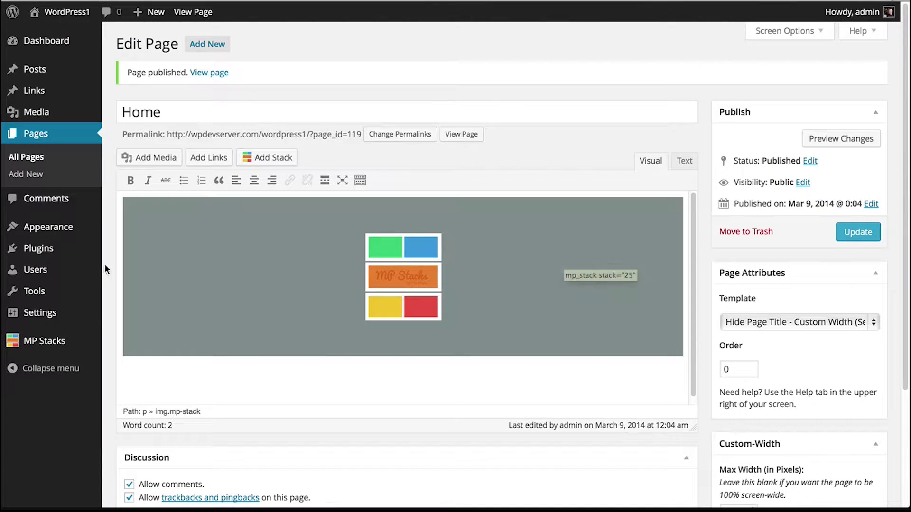
Set the site's front page to display the static page Home and save the reading settings
mouse_move(39, 314)
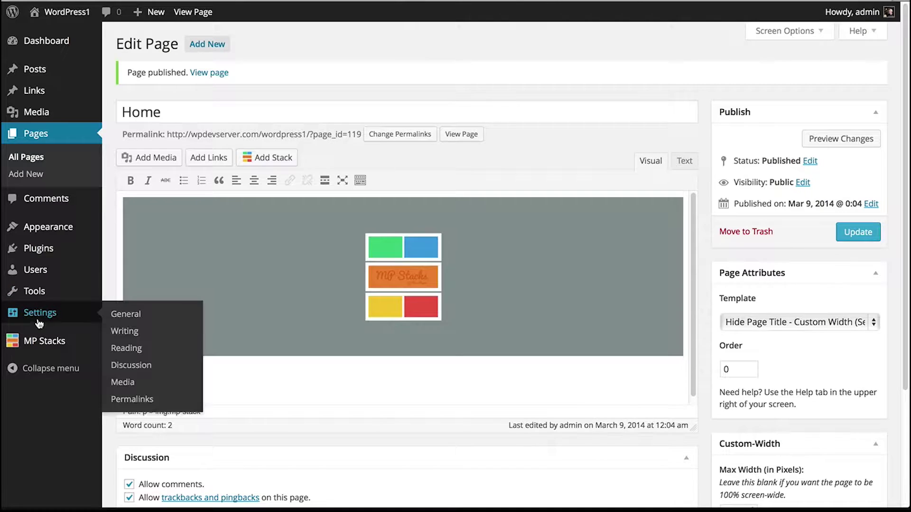
click(139, 348)
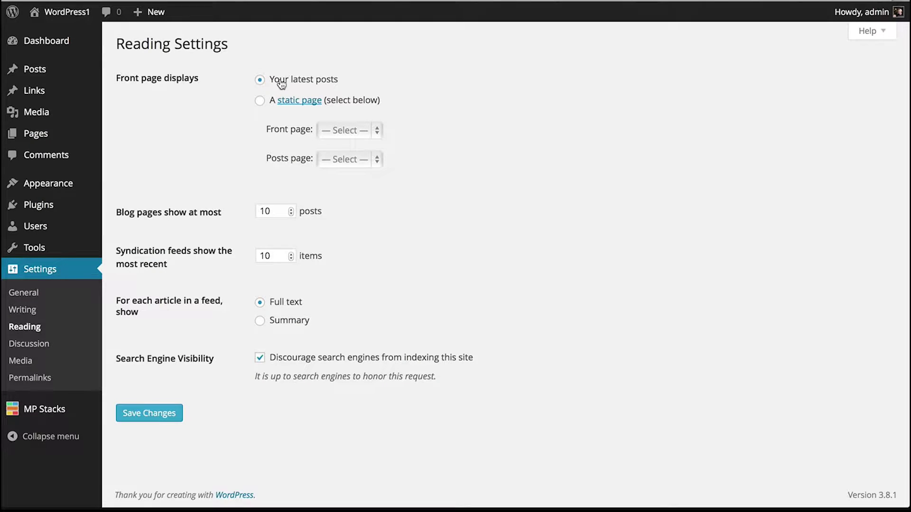
click(262, 104)
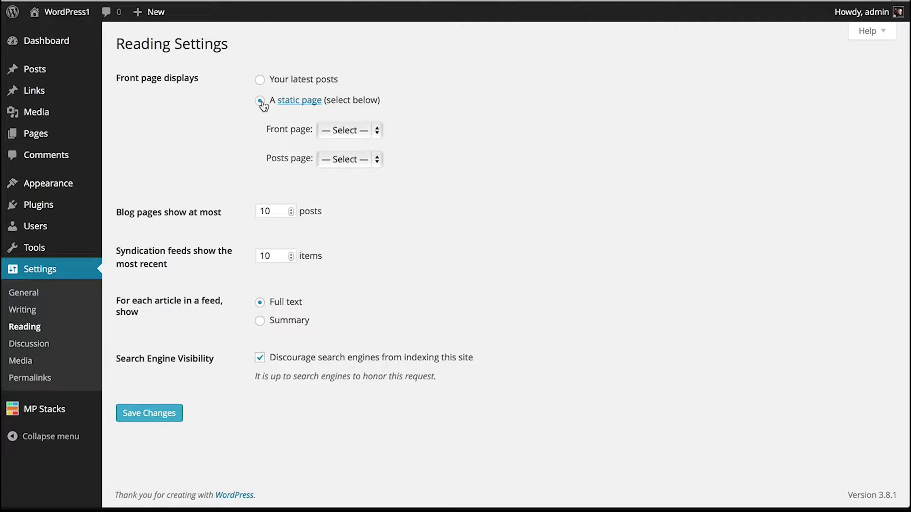
click(347, 130)
click(339, 151)
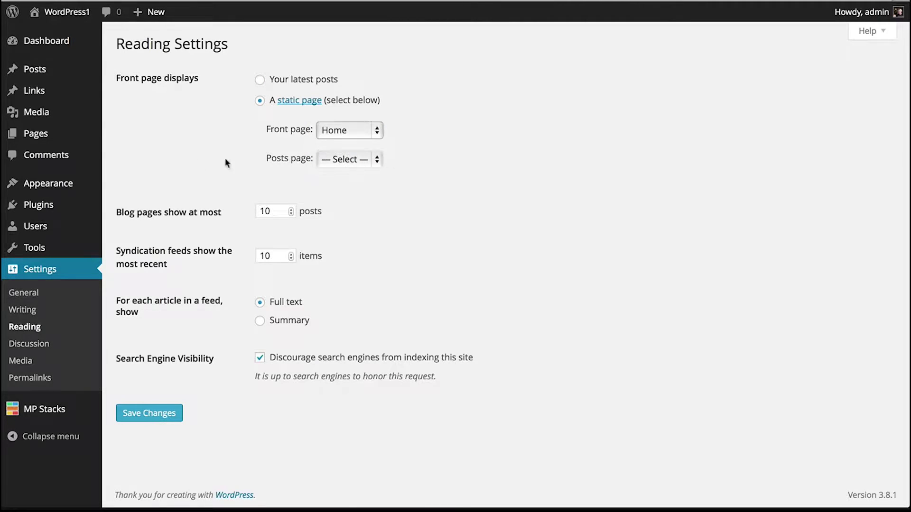
click(149, 414)
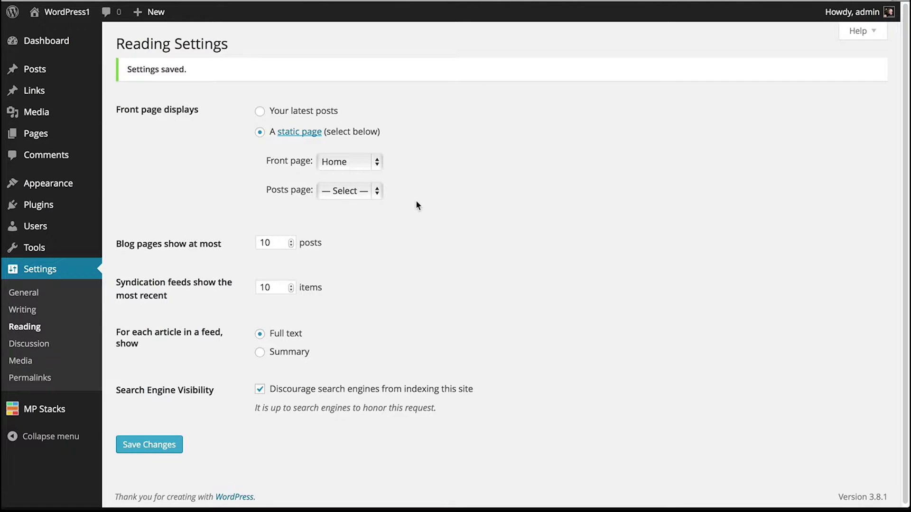
View the front page on the live site and open it for editing
mouse_move(62, 13)
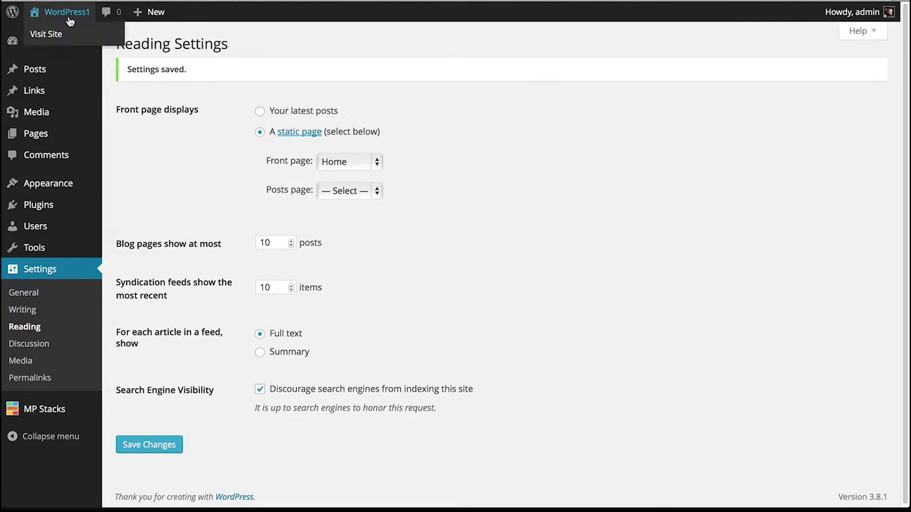
click(58, 40)
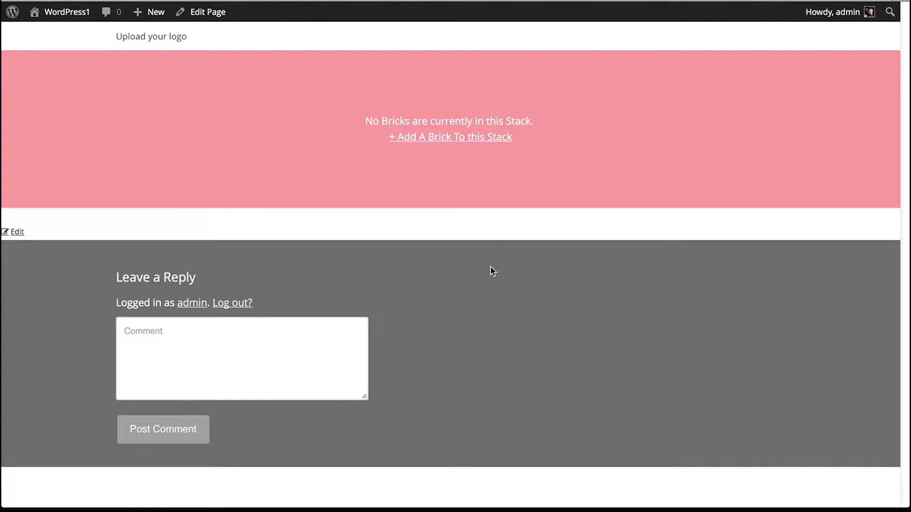
click(213, 14)
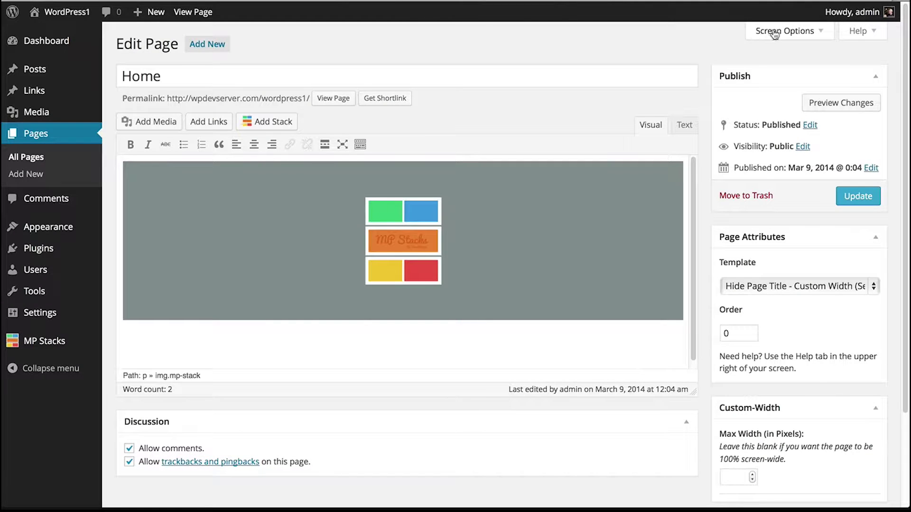
Disallow comments as well as trackbacks and pingbacks on the Home page, and update the page
click(775, 32)
click(469, 59)
click(469, 59)
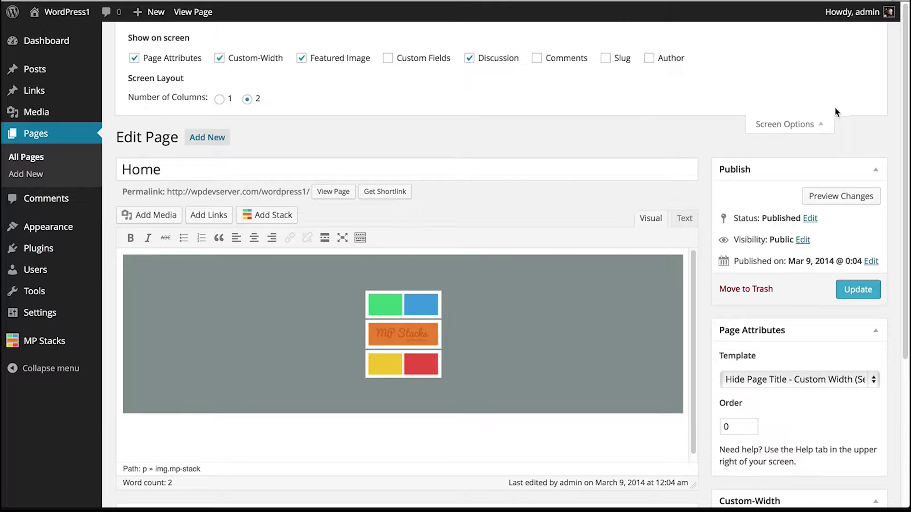
scroll(904, 74, down, 1)
scroll(904, 74, down, 5)
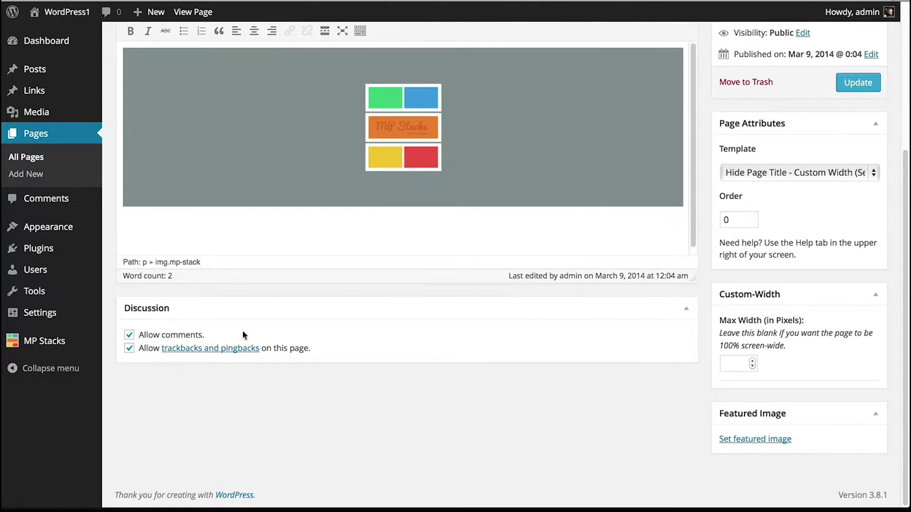
click(129, 335)
click(130, 348)
click(856, 85)
Start a new brick titled Homepage Header in the empty stack on the live front page
mouse_move(71, 14)
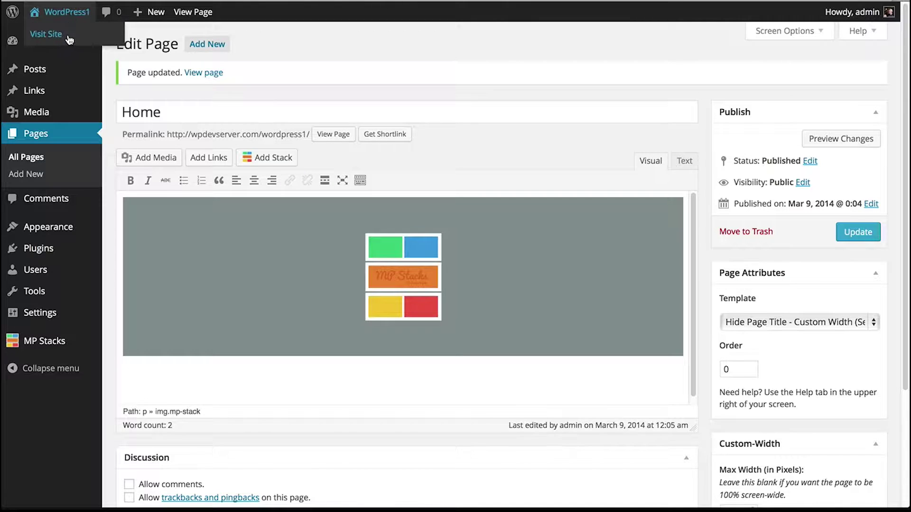
click(69, 40)
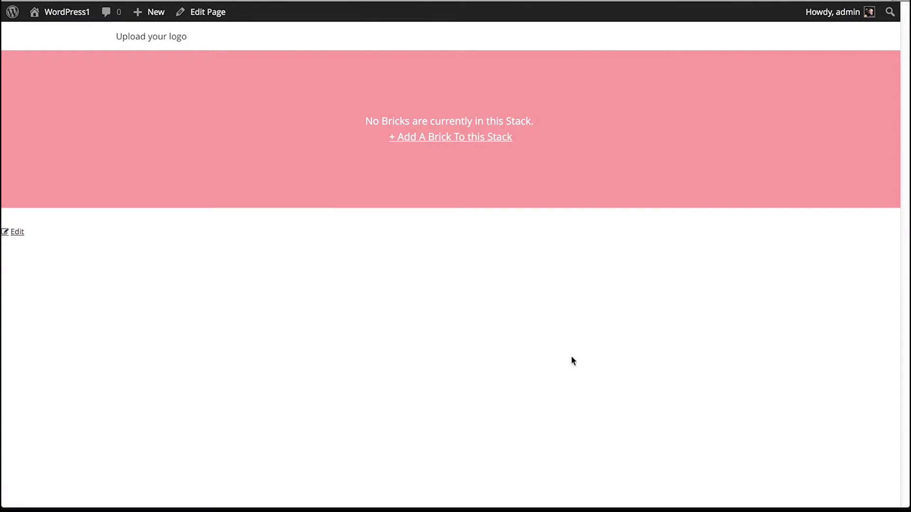
click(431, 137)
click(252, 92)
text(Homepage Header)
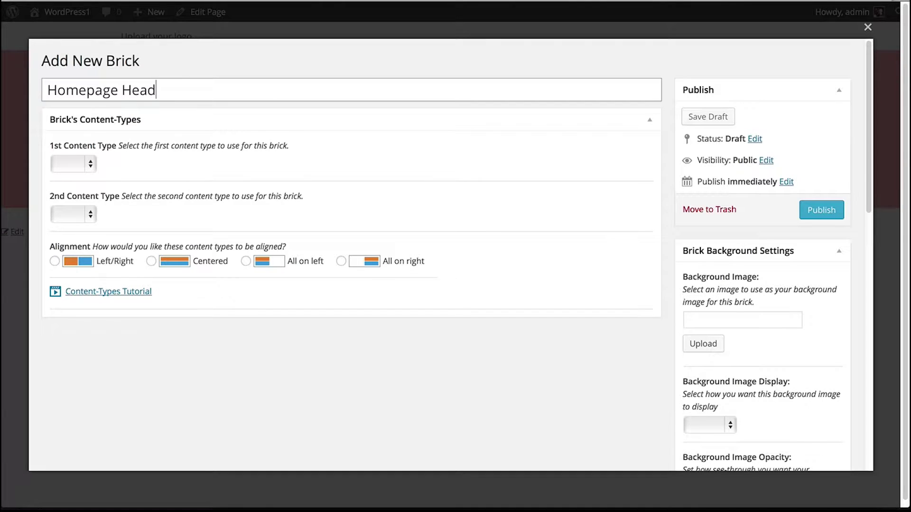
Set the brick's first content type to Text and the second to None, with Centered alignment
click(72, 169)
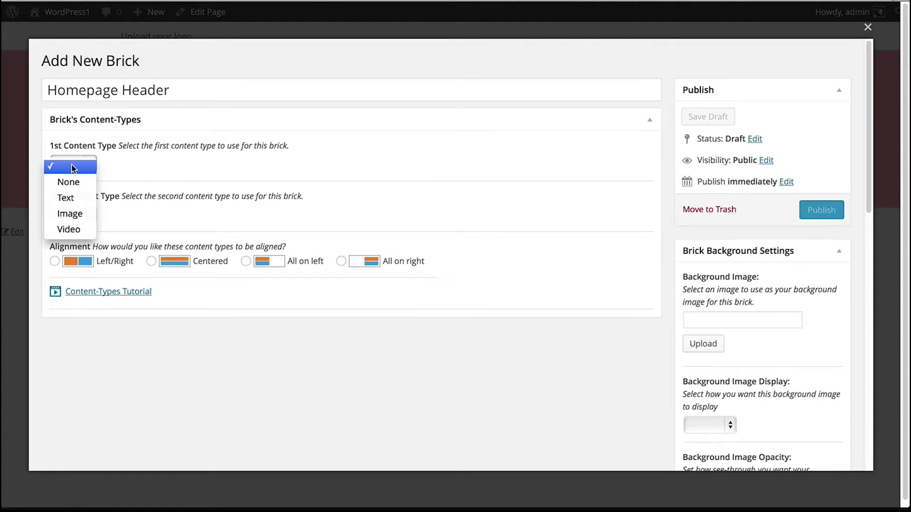
click(74, 200)
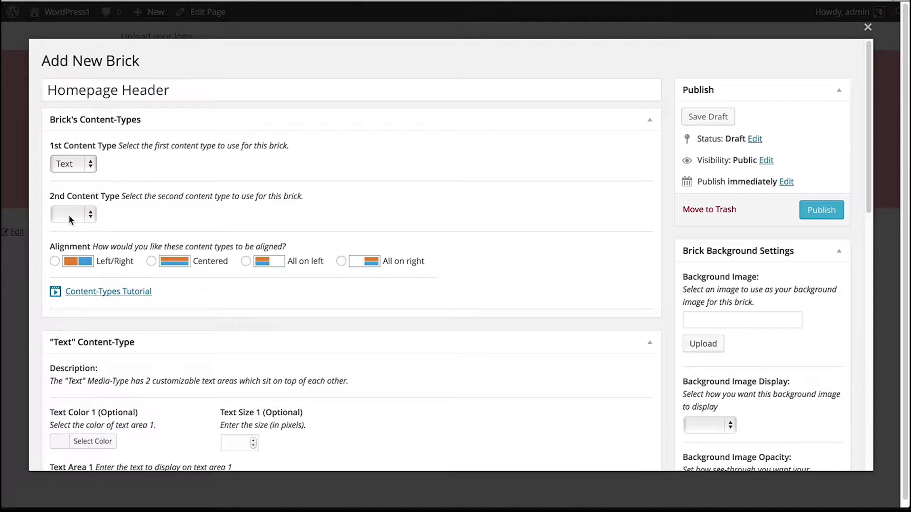
click(71, 216)
click(69, 233)
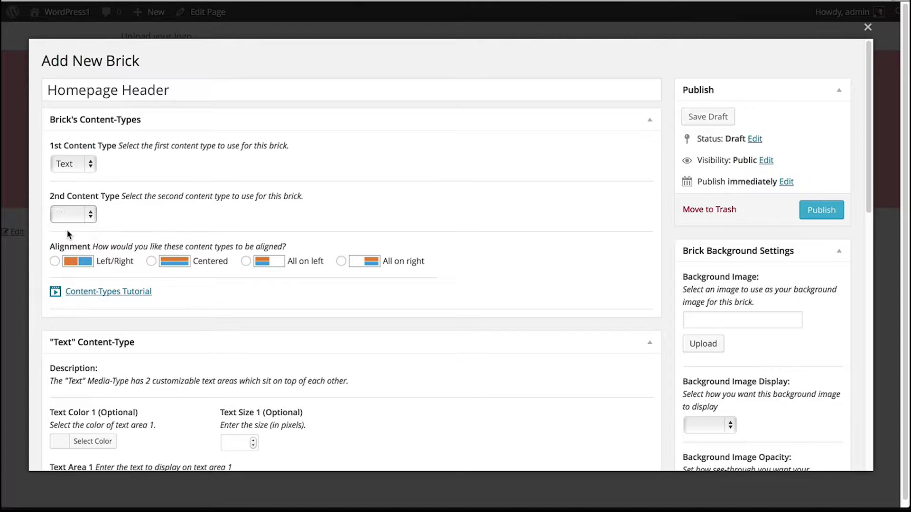
click(151, 261)
Set the color of text area 1 to white (#ffffff) and its text size to 45 pixels
drag(872, 123, 872, 233)
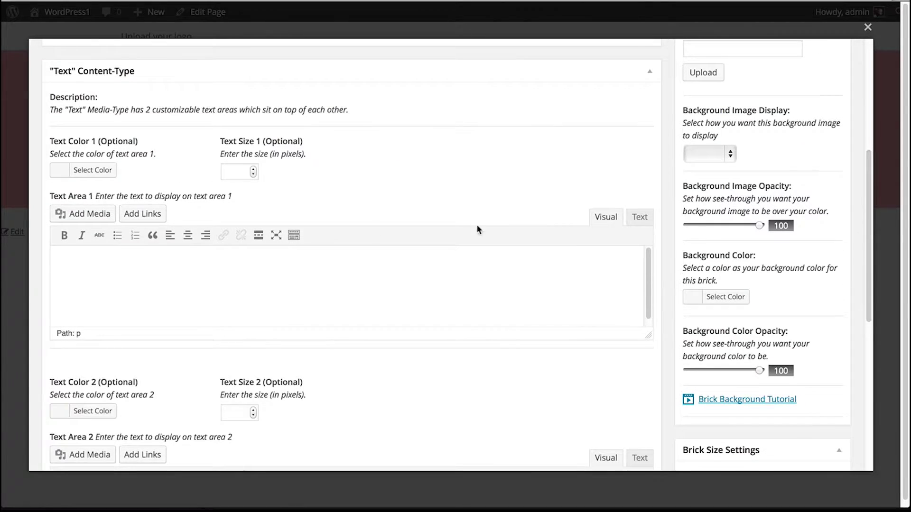
click(102, 170)
click(77, 324)
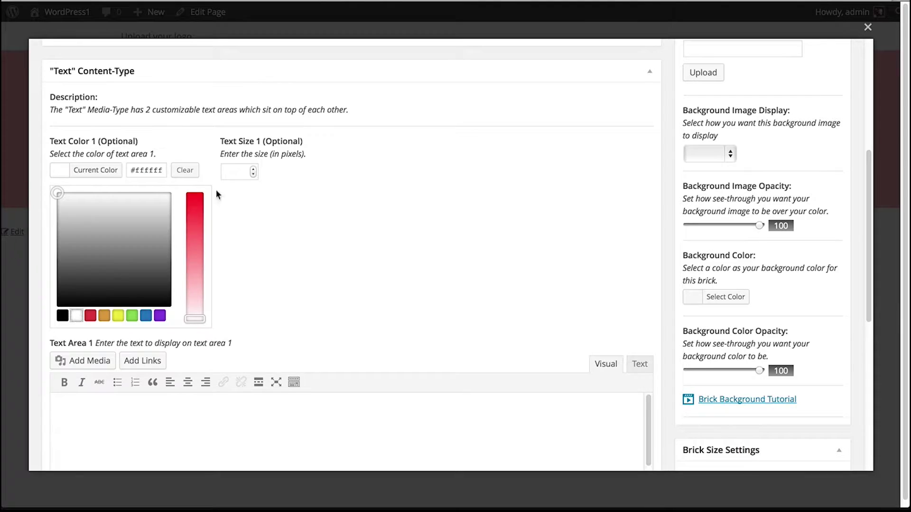
click(234, 171)
text(45)
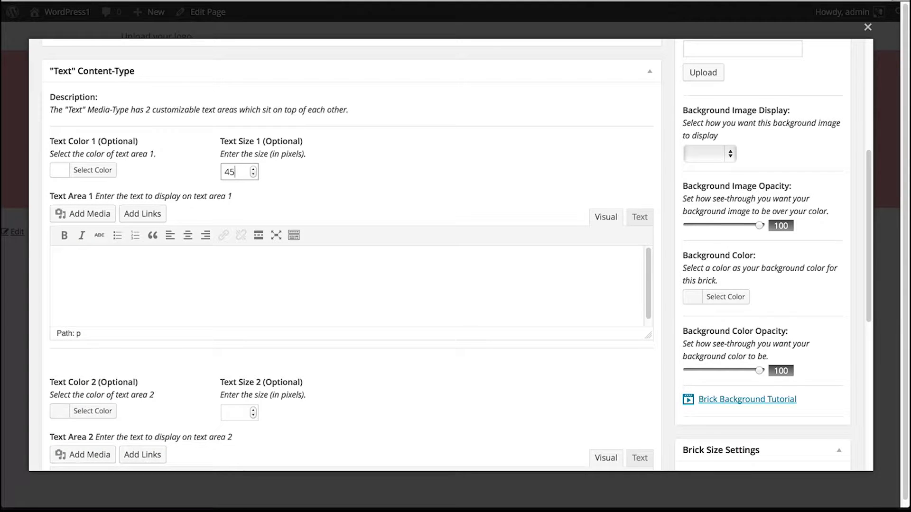
Enter "This is the header tagline for my website." as the content of text area 1
click(154, 285)
text(This is the header t)
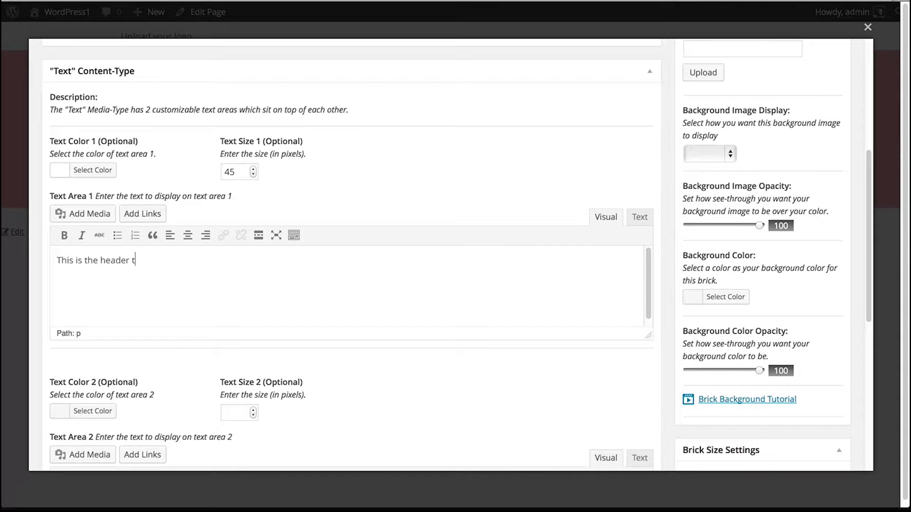
text(agline for my webs)
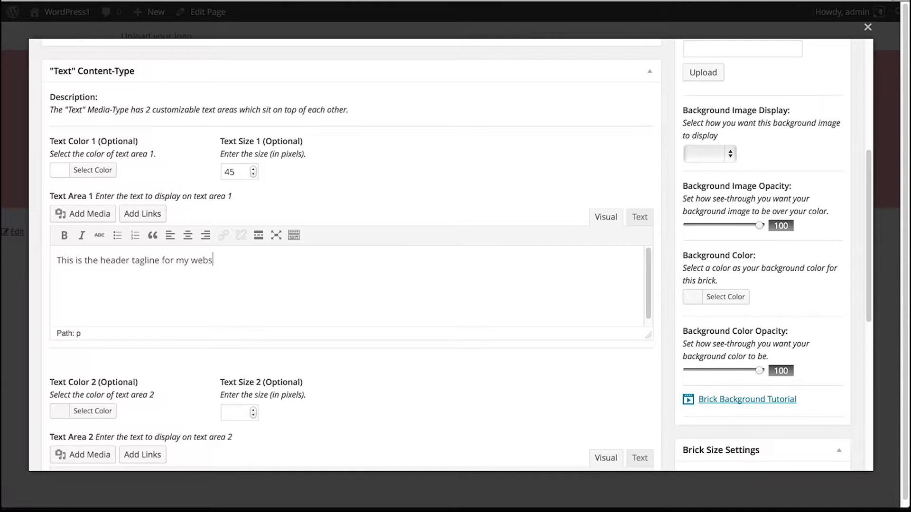
text(ite.)
Enter "This is a description of my website that goes into slightly further detail." in text area 2
scroll(869, 190, down, 5)
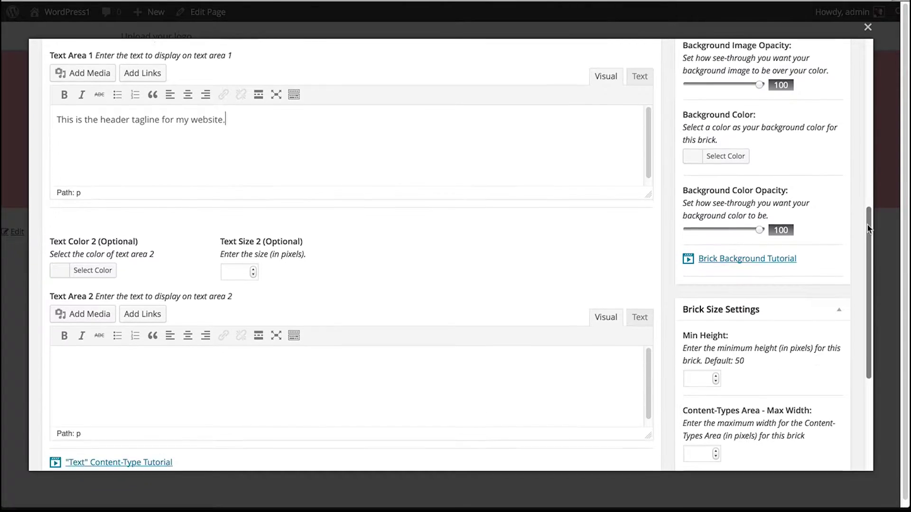
click(181, 299)
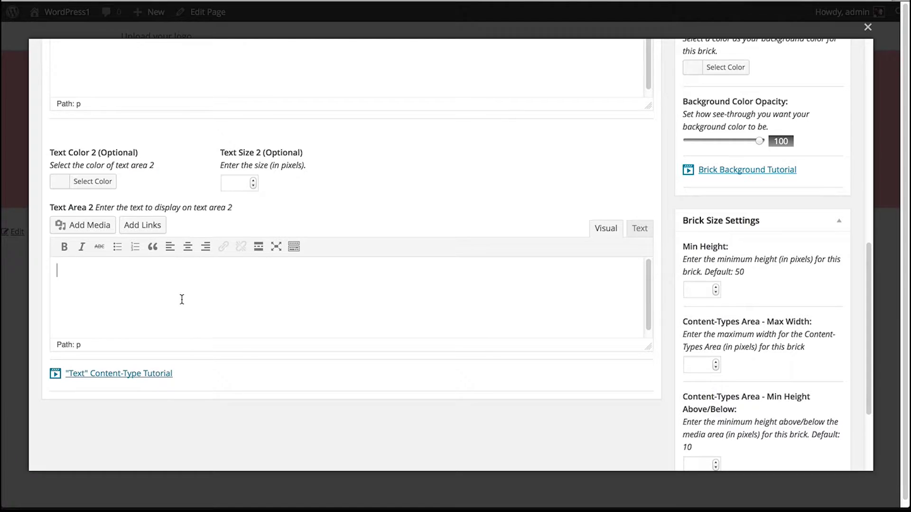
text(This is a description o)
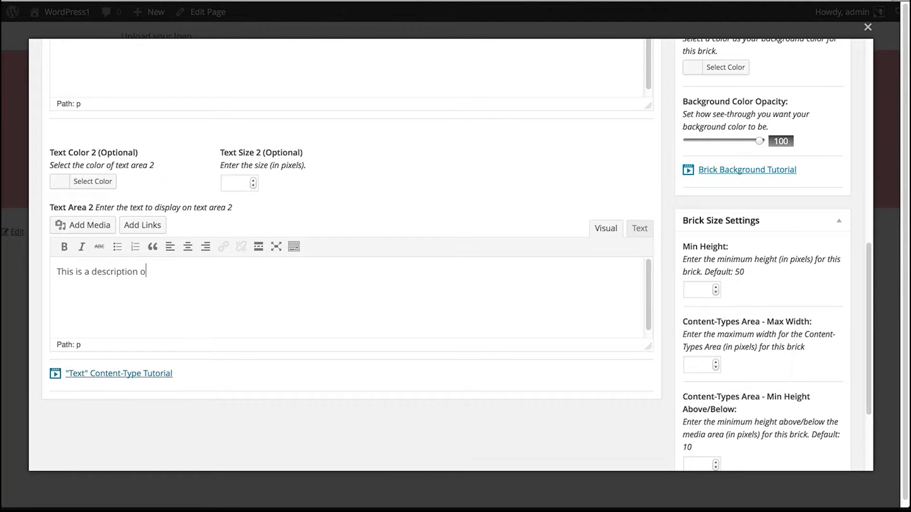
text(f my website that goes into slightly further detail.)
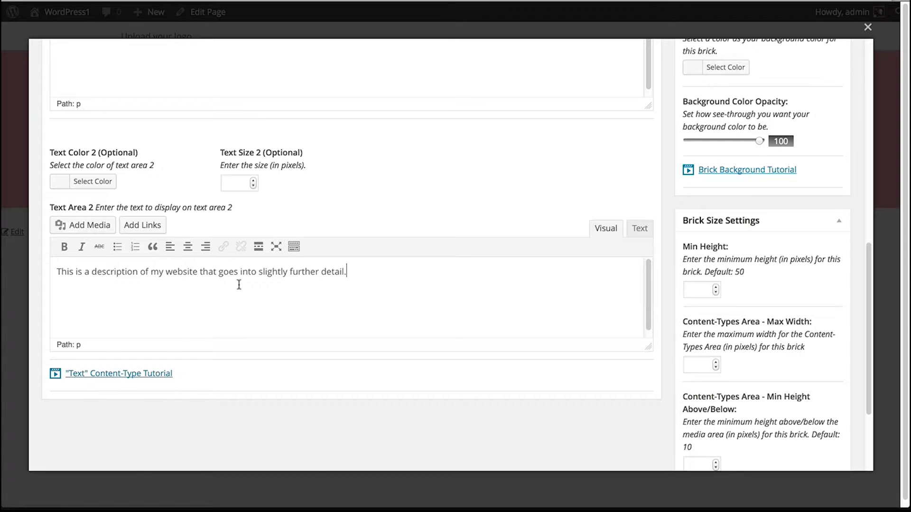
Set the color of text area 2 to white and its text size to 20 pixels
scroll(184, 191, up, 3)
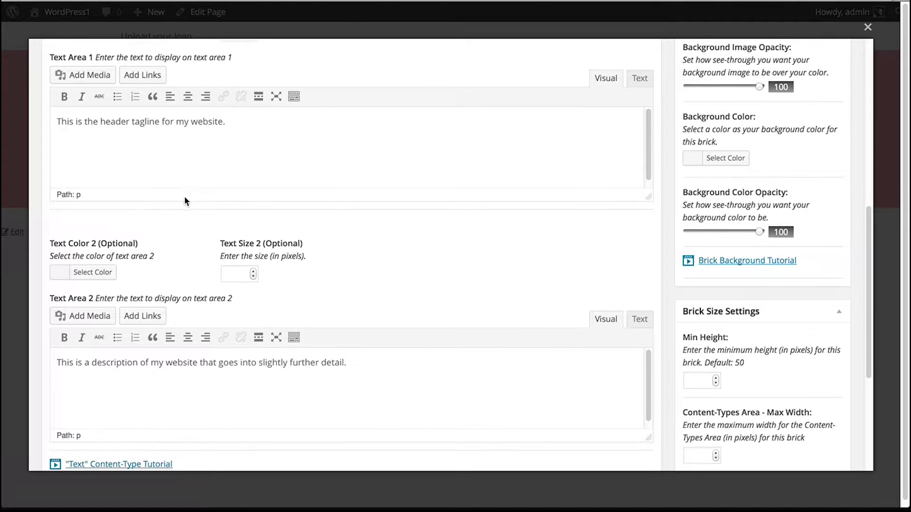
click(93, 285)
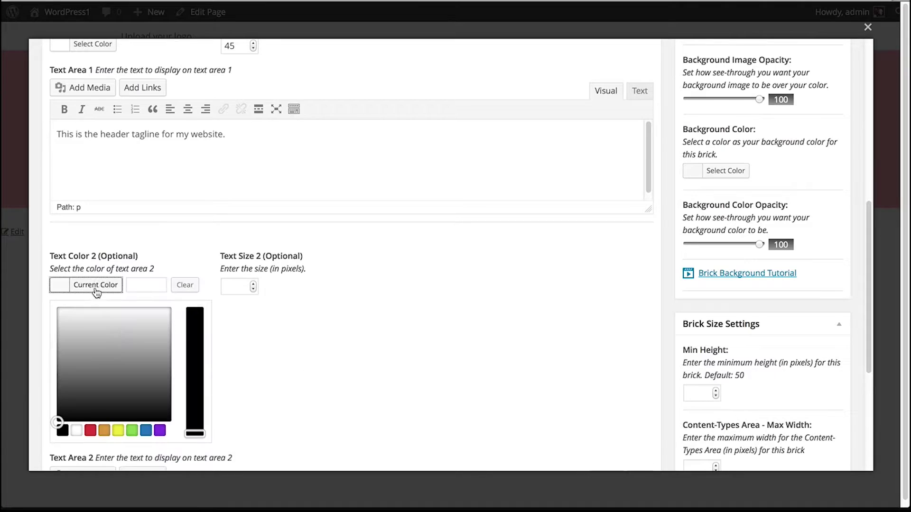
click(77, 431)
click(307, 328)
click(238, 285)
text(20)
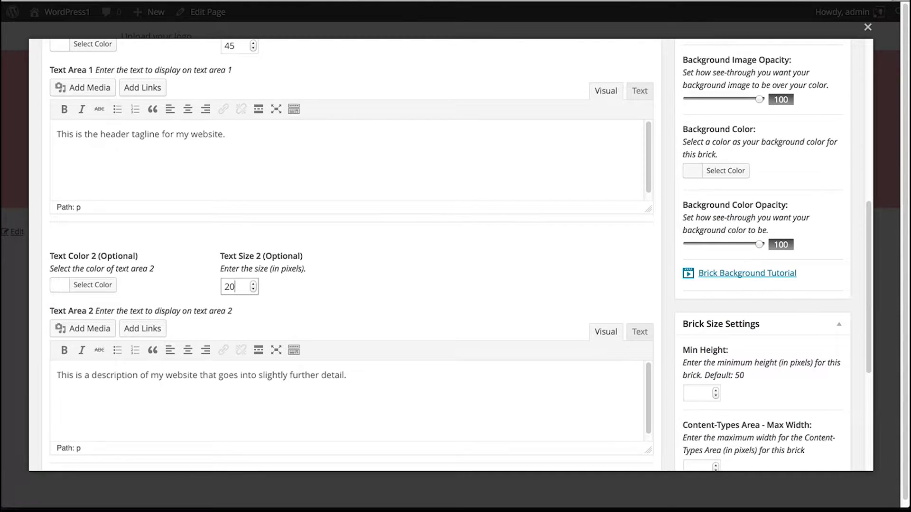
Upload blurry-coffee-andlaptop-reverse.png from the Knapstack Demo folder and use it as the brick's background image
drag(867, 216, 863, 99)
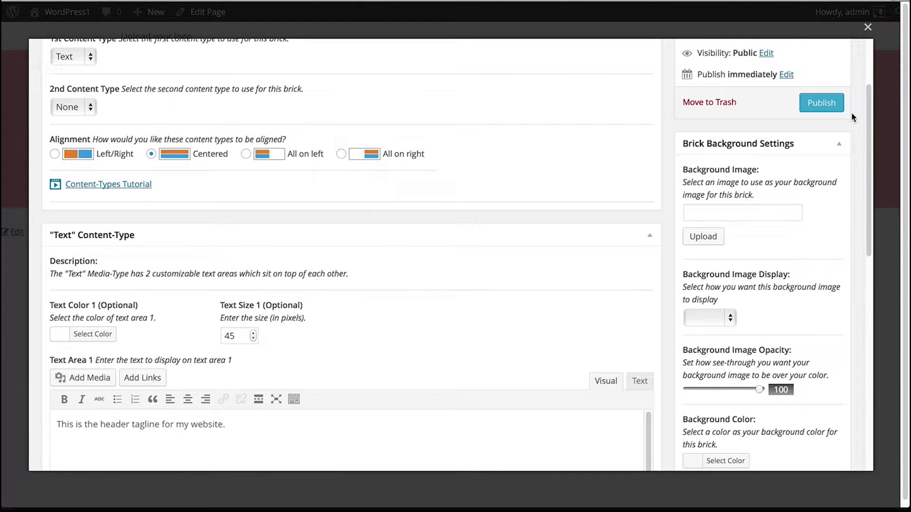
scroll(870, 124, up, 1)
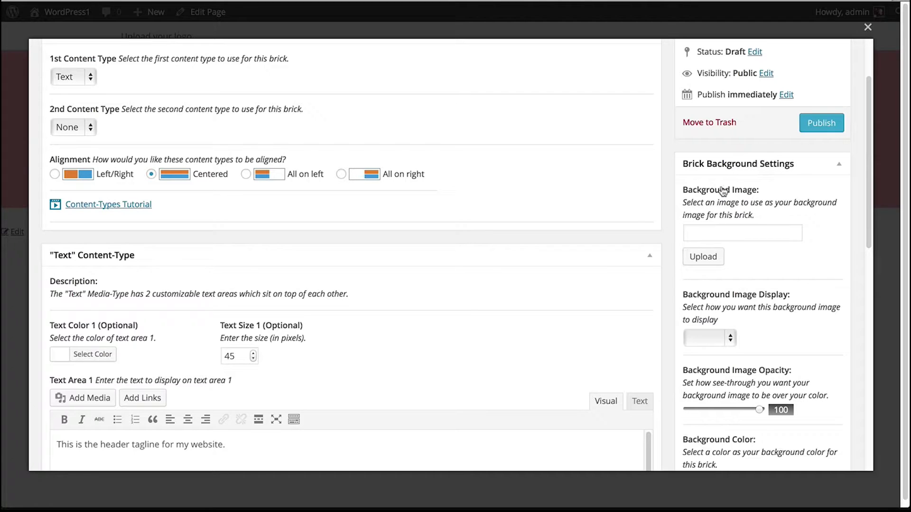
click(699, 255)
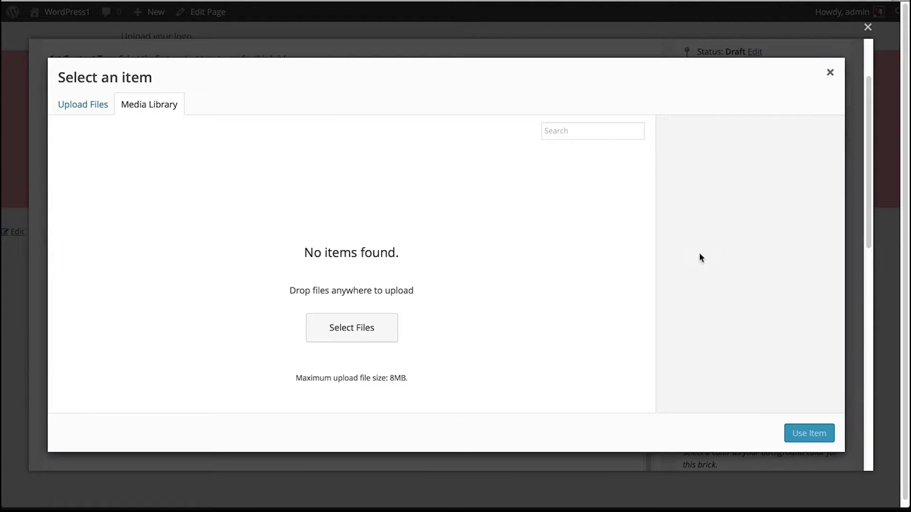
click(353, 332)
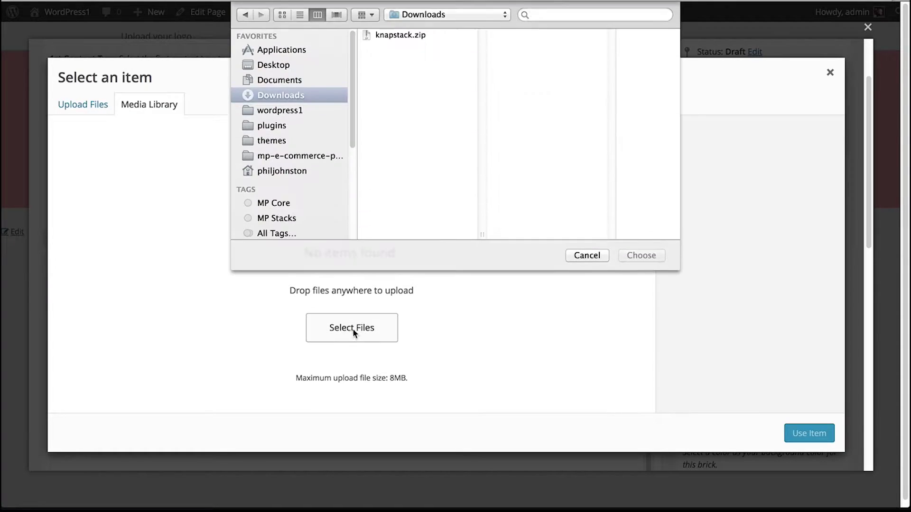
click(529, 36)
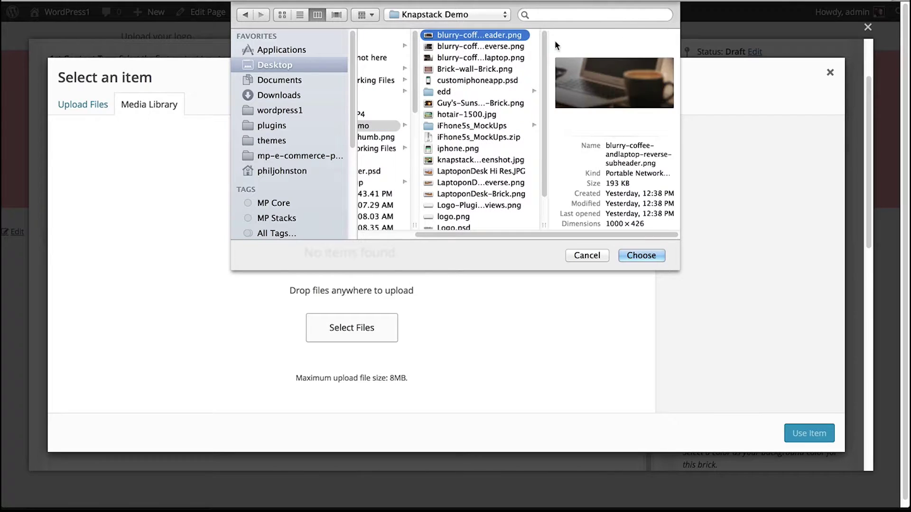
key(Down)
click(648, 253)
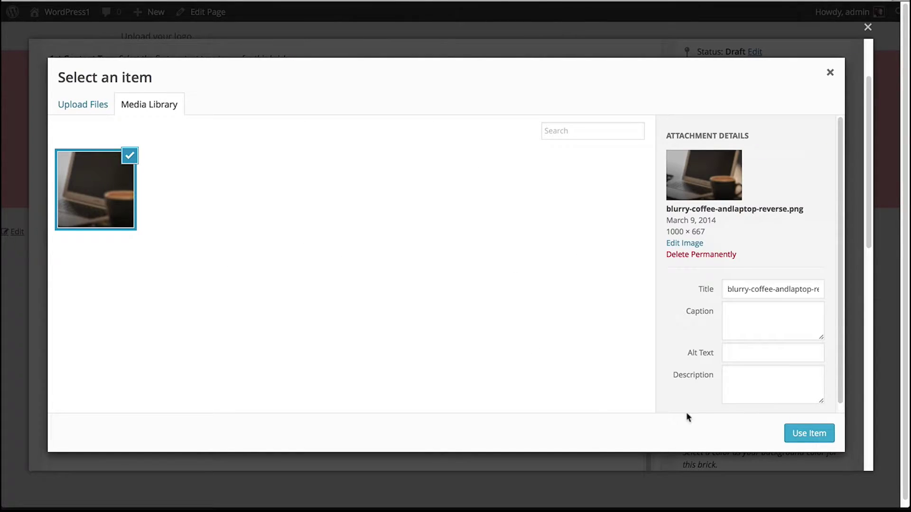
click(815, 436)
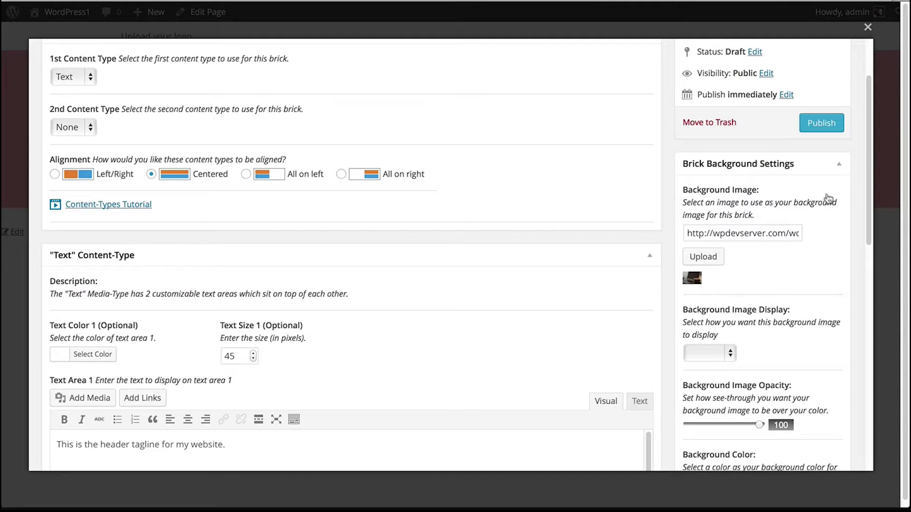
Set the minimum height above and below the content-types area to 100 pixels and publish the brick
drag(869, 146, 864, 368)
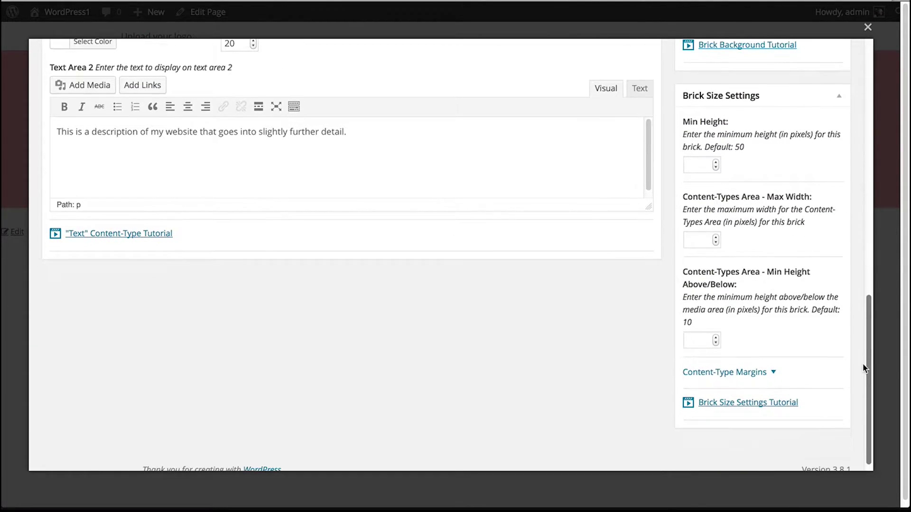
click(697, 341)
text(100)
click(544, 302)
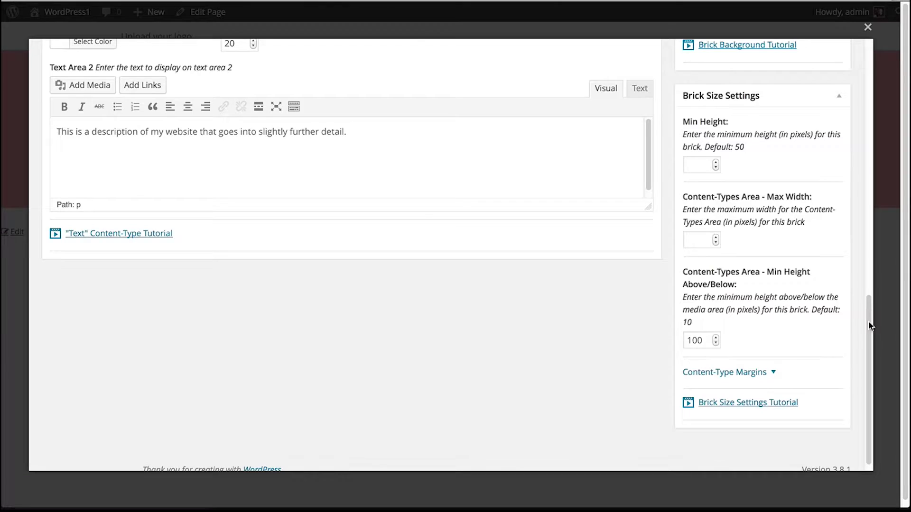
scroll(869, 326, up, 15)
click(821, 200)
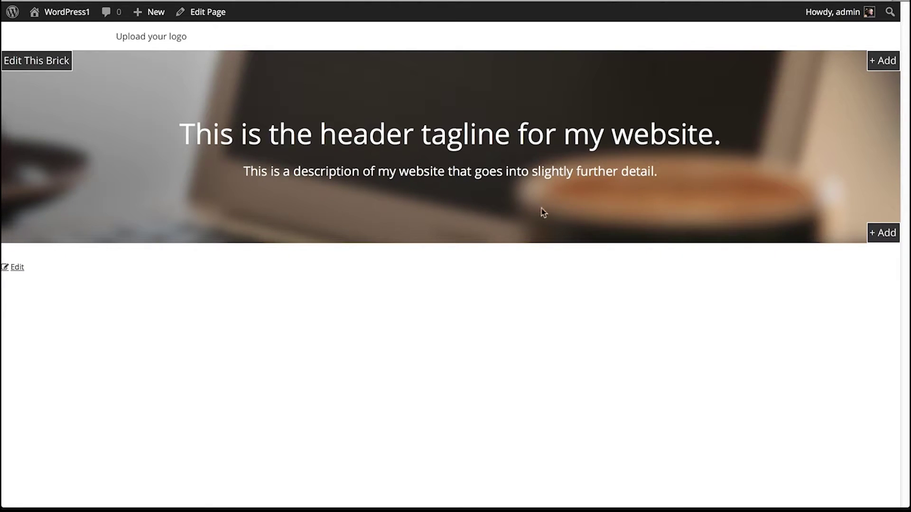
Reopen the Homepage Header brick, set its content area's minimum height above/below to 300 pixels, and update it
click(145, 160)
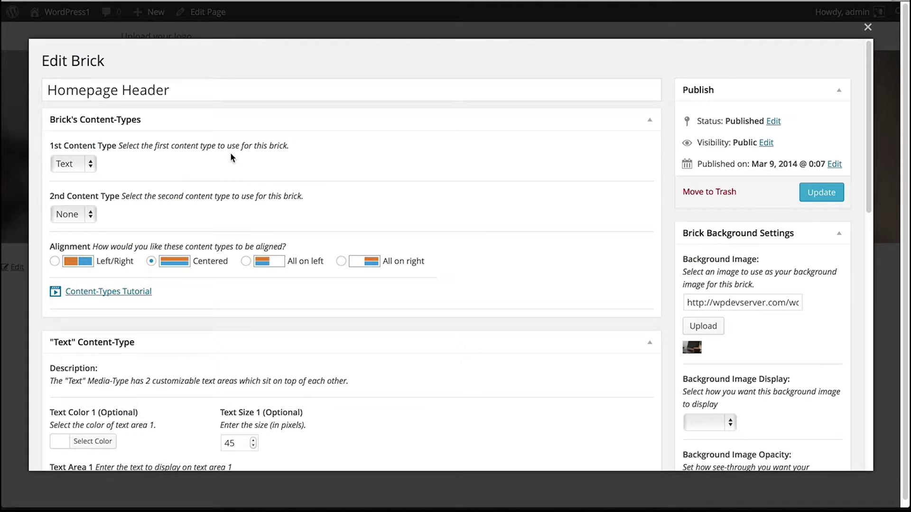
drag(871, 100, 871, 339)
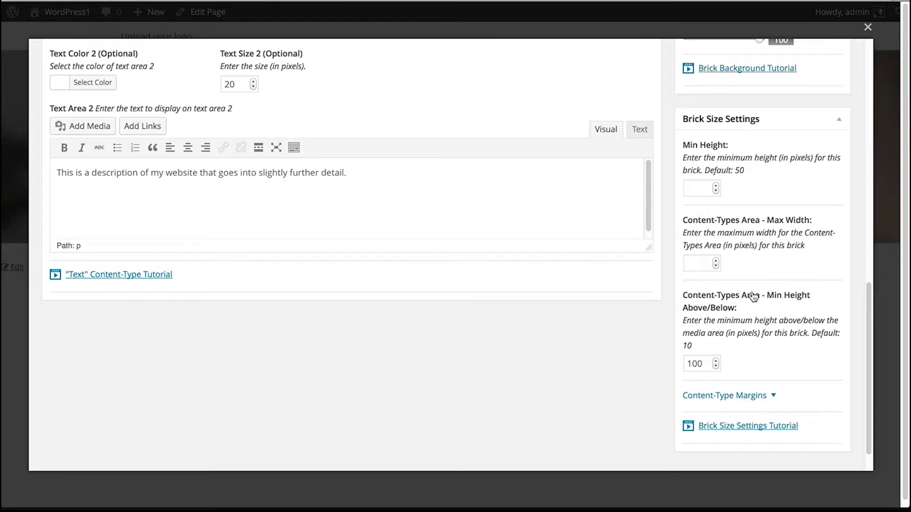
drag(704, 365, 664, 362)
text(300)
drag(870, 315, 866, 63)
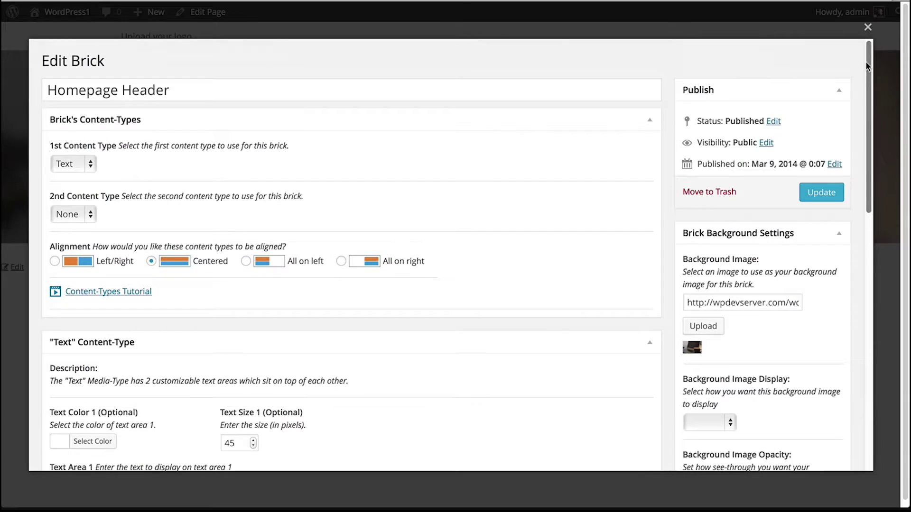
click(824, 194)
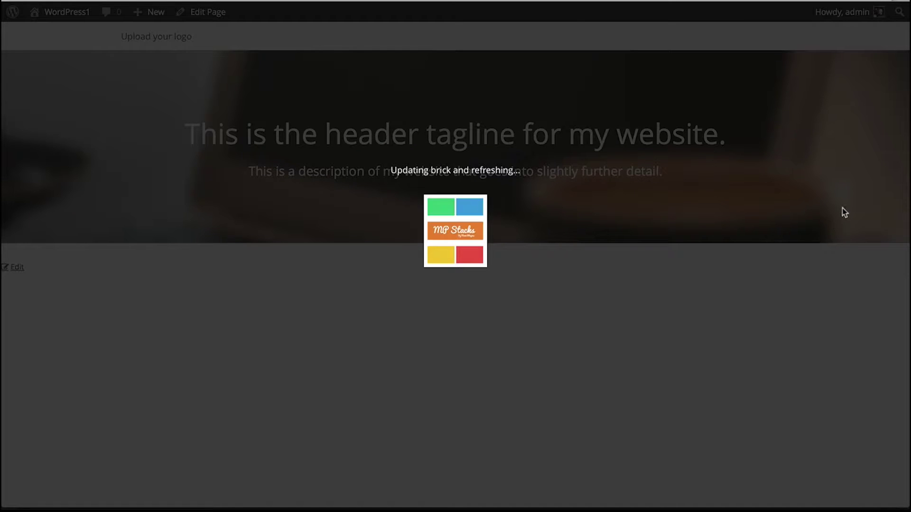
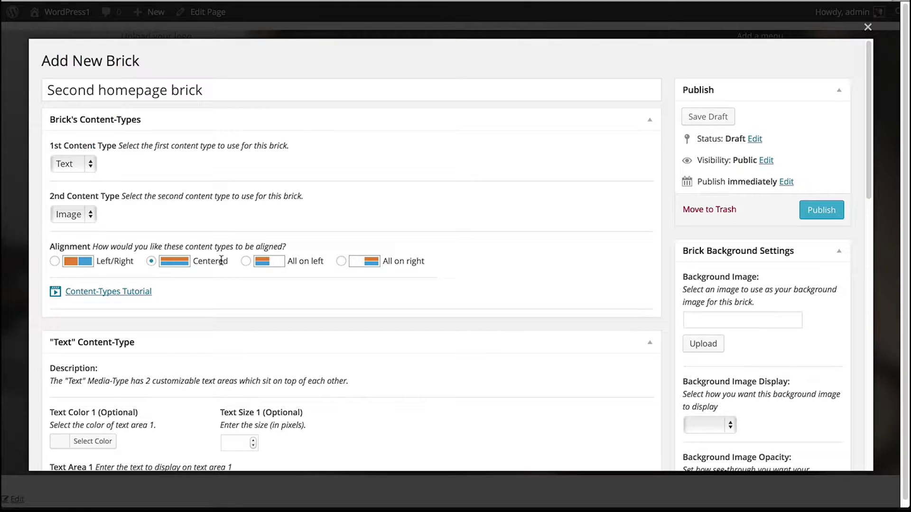
Set text area 1 of the Second homepage brick to dark grey (#3a3a3a) with a text size of 45 pixels
scroll(866, 209, down, 7)
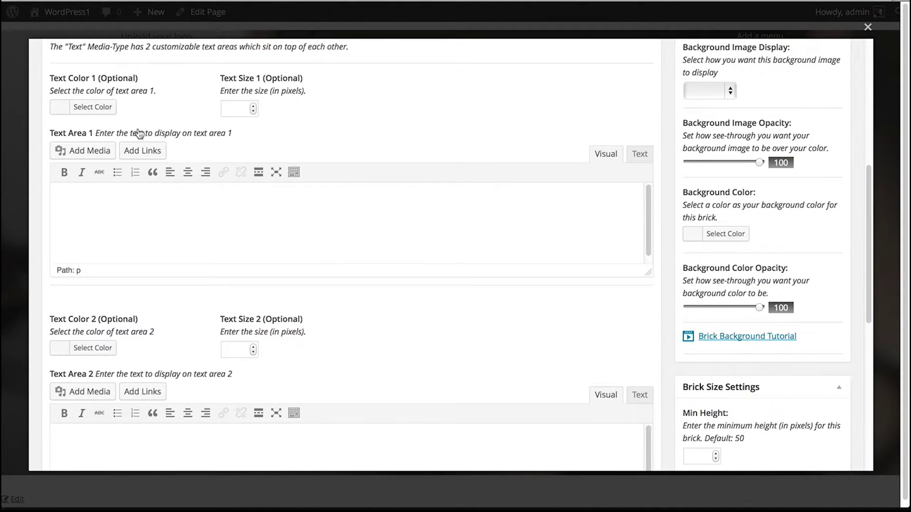
click(93, 111)
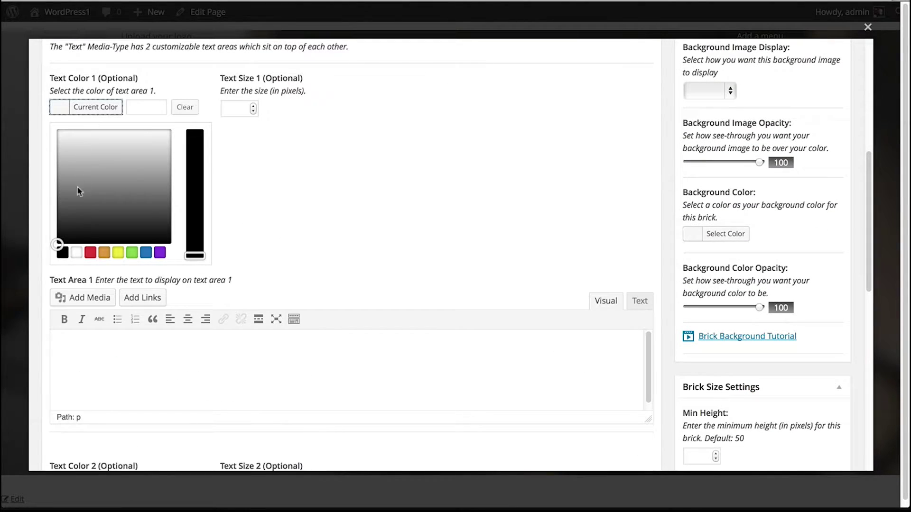
drag(57, 241, 44, 218)
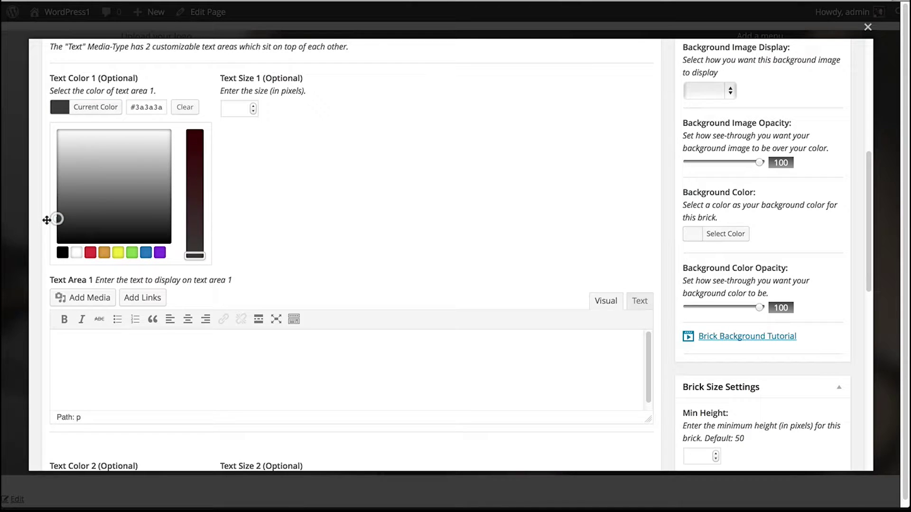
click(241, 109)
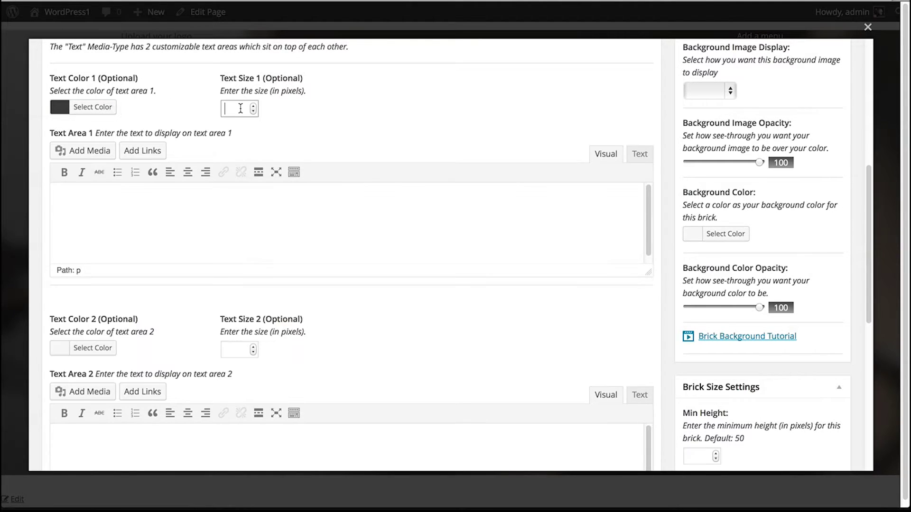
Enter "This is some more information about my website." as the content of text area 1
click(362, 223)
text(This is som)
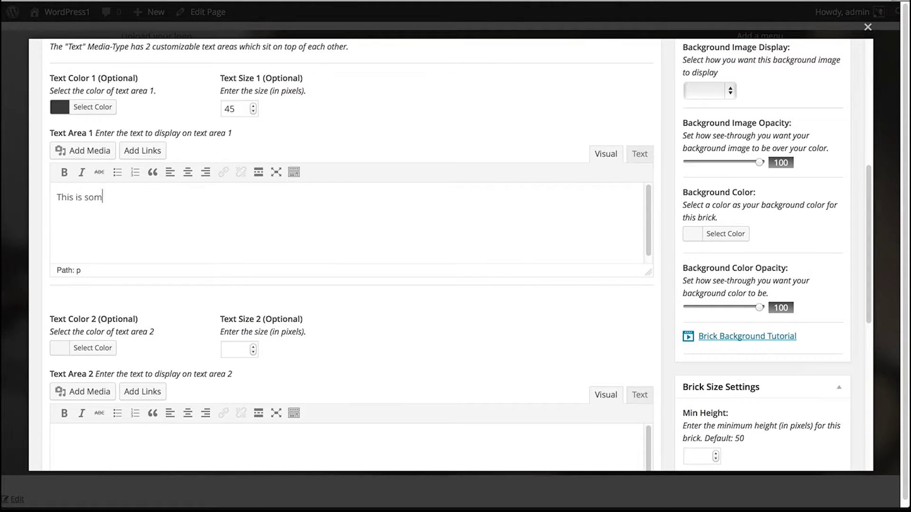
text(e omore information about my website.)
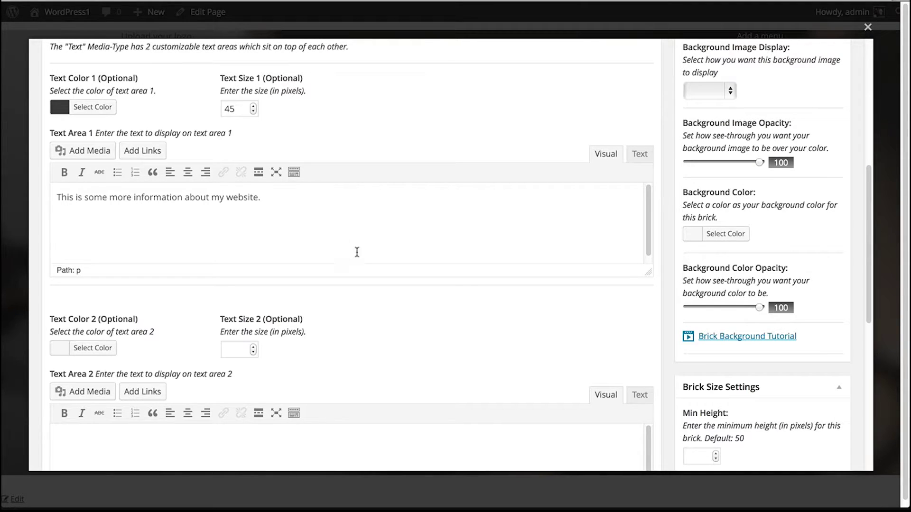
Set text area 2 to a dark grey text color with a text size of 20 pixels
drag(866, 195, 867, 243)
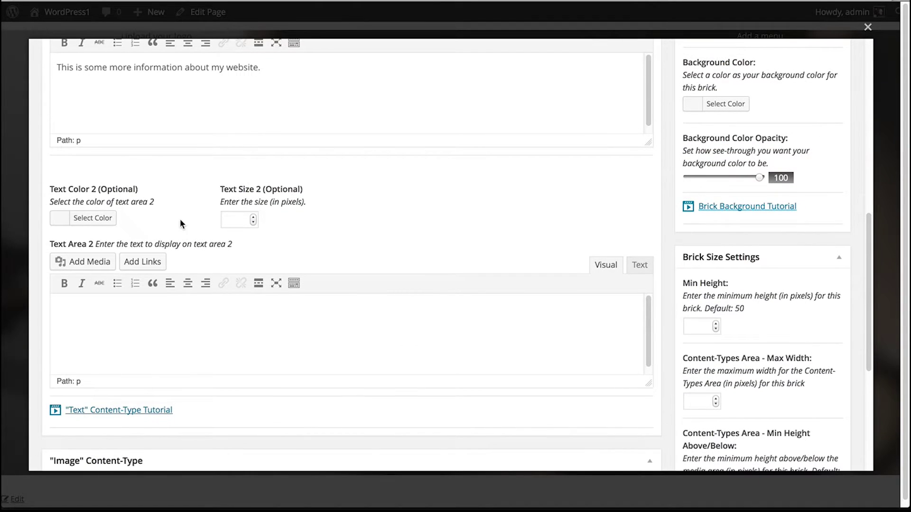
click(96, 218)
drag(74, 346, 47, 335)
click(240, 219)
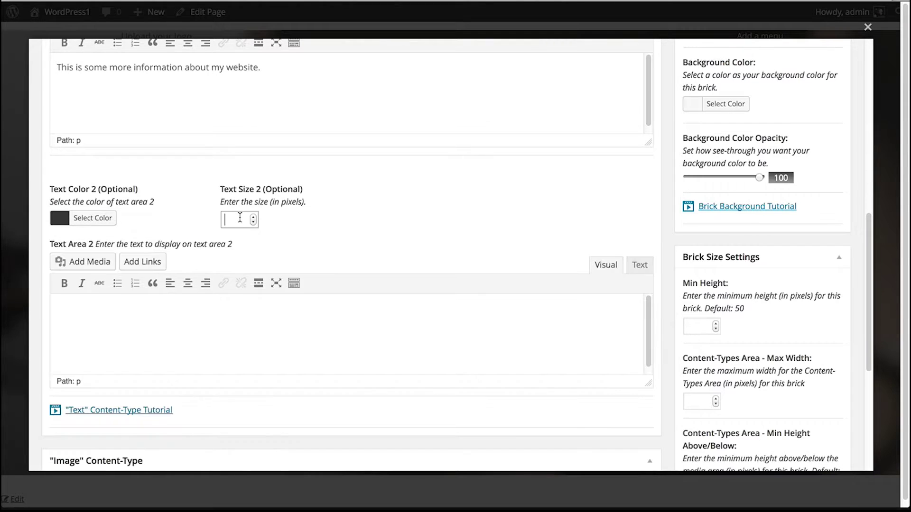
Enter "This is a description that goes into further detail about my website." as the content of text area 2
click(198, 346)
text(This is a de)
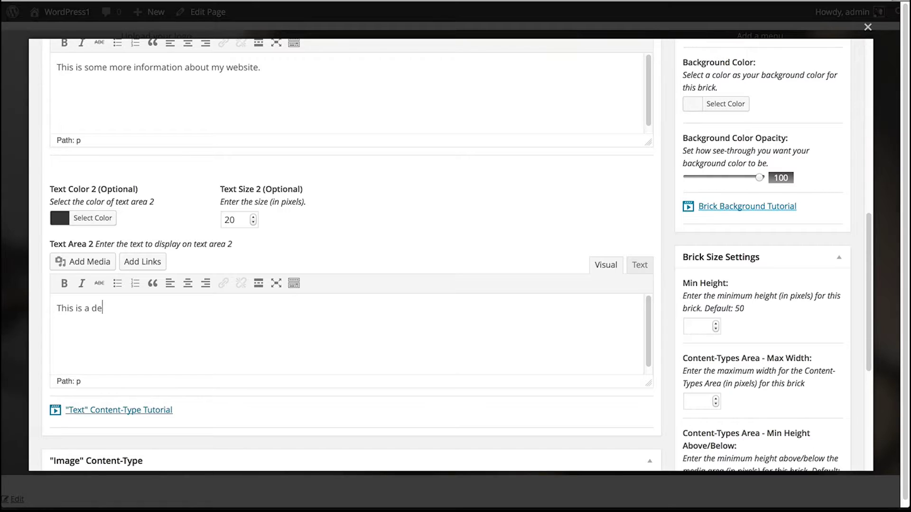
text(scription that goes into further detail about)
key(BackSpace)
key(BackSpace)
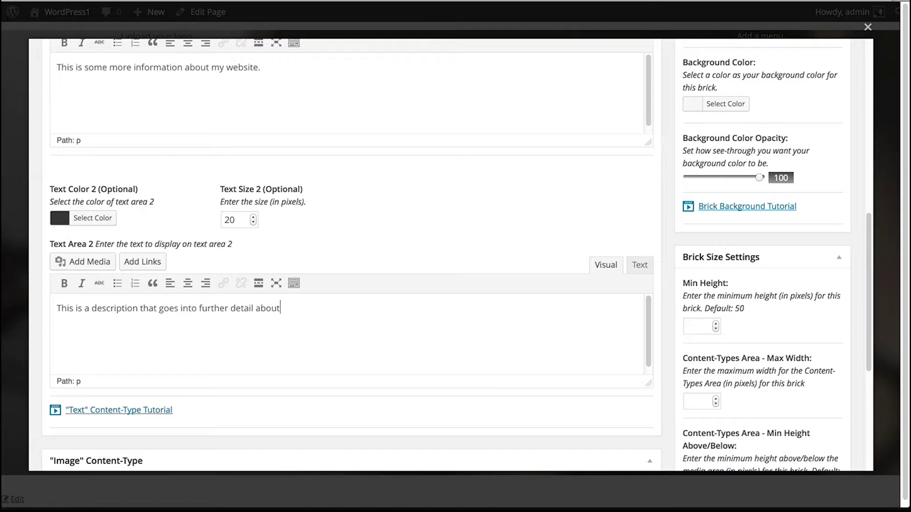
text(t my website.)
Upload macbookair.png from the reflatsive setup folder and use it as the main image of the Image content-type
scroll(873, 243, down, 2)
scroll(873, 273, down, 5)
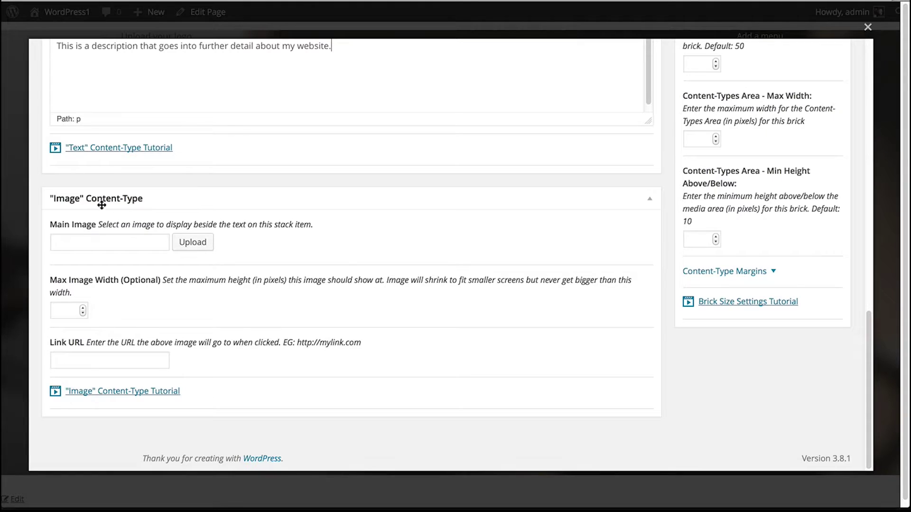
click(204, 247)
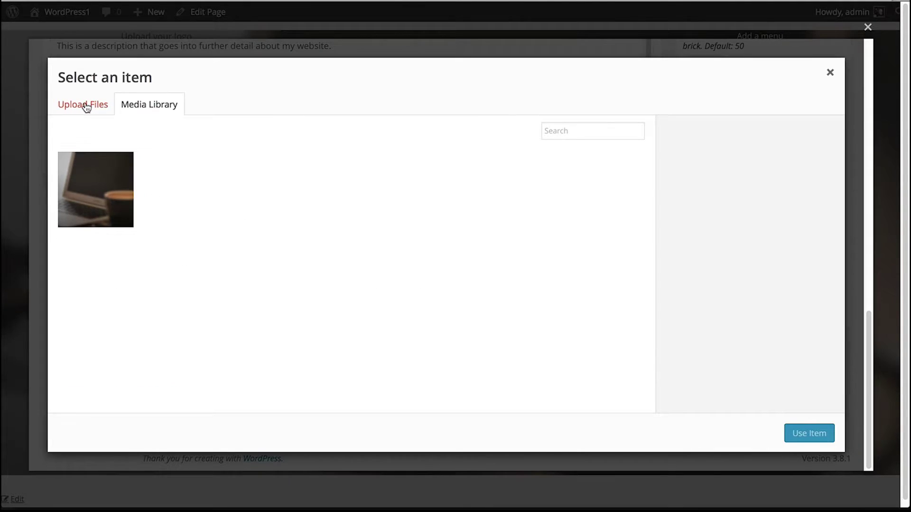
click(86, 107)
click(458, 287)
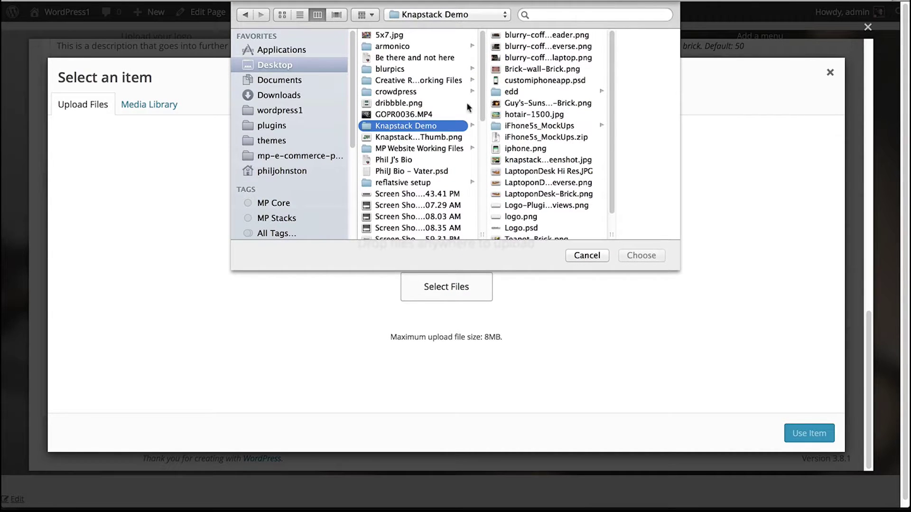
click(394, 185)
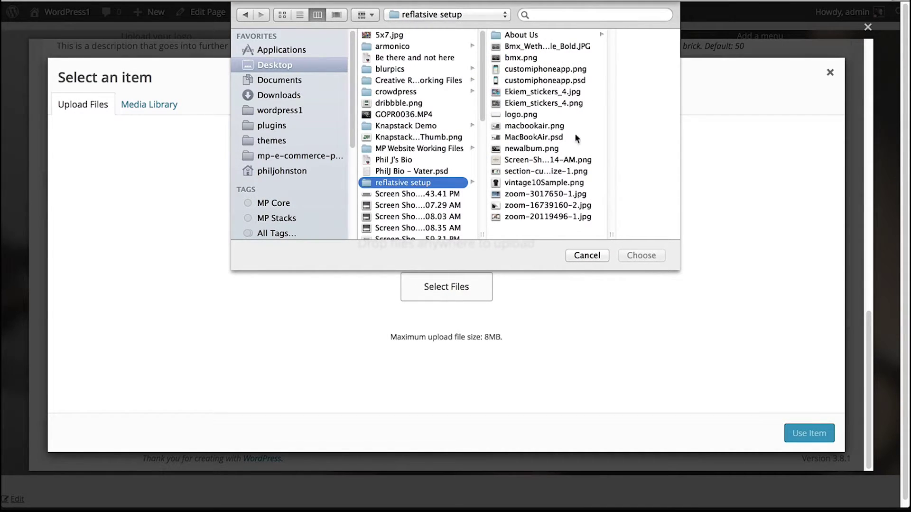
click(532, 125)
click(641, 255)
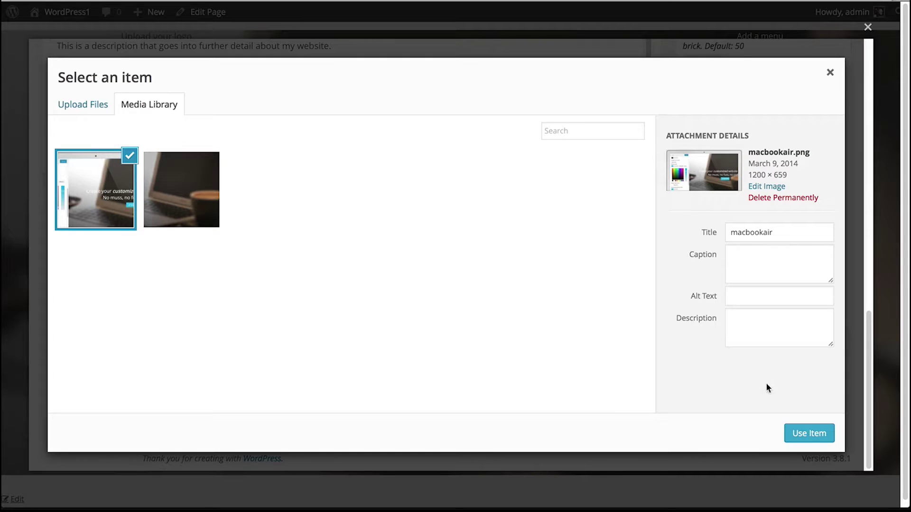
click(822, 435)
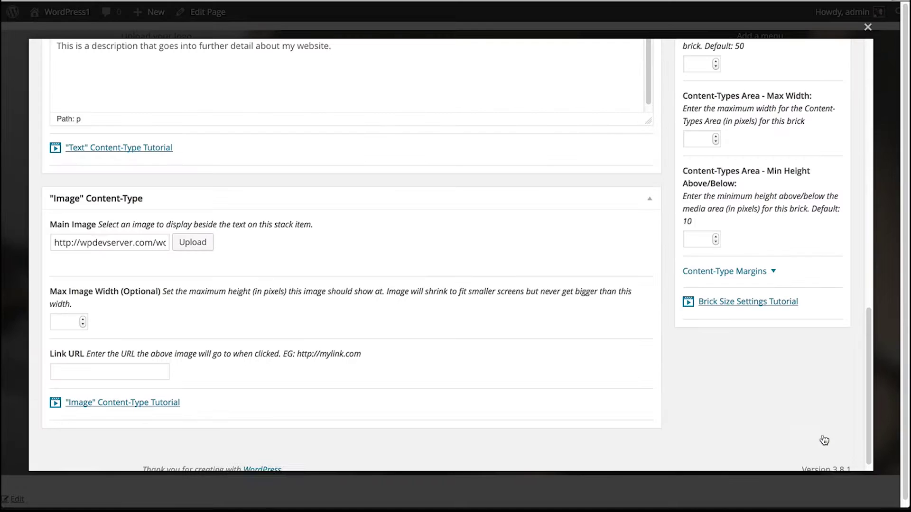
Limit the main image's maximum width to 1000 pixels and publish the brick
click(65, 321)
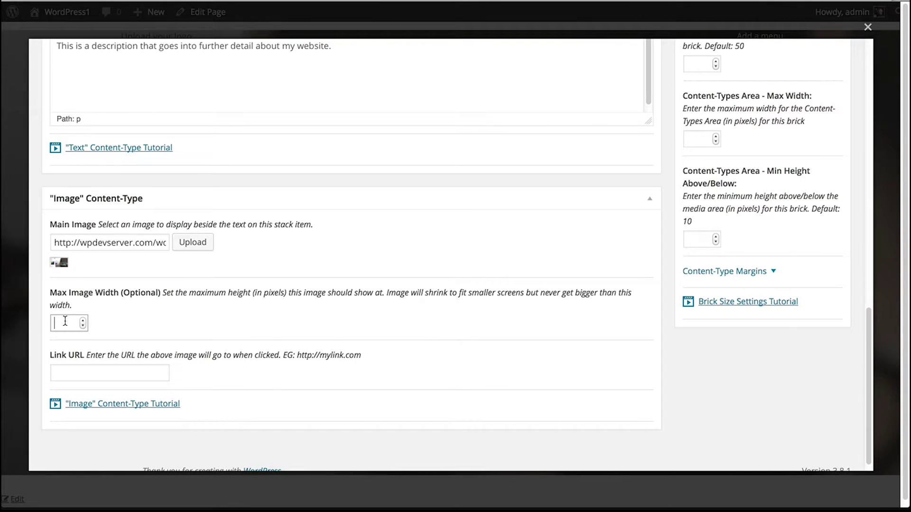
text(1000)
scroll(876, 293, up, 2)
scroll(875, 293, up, 10)
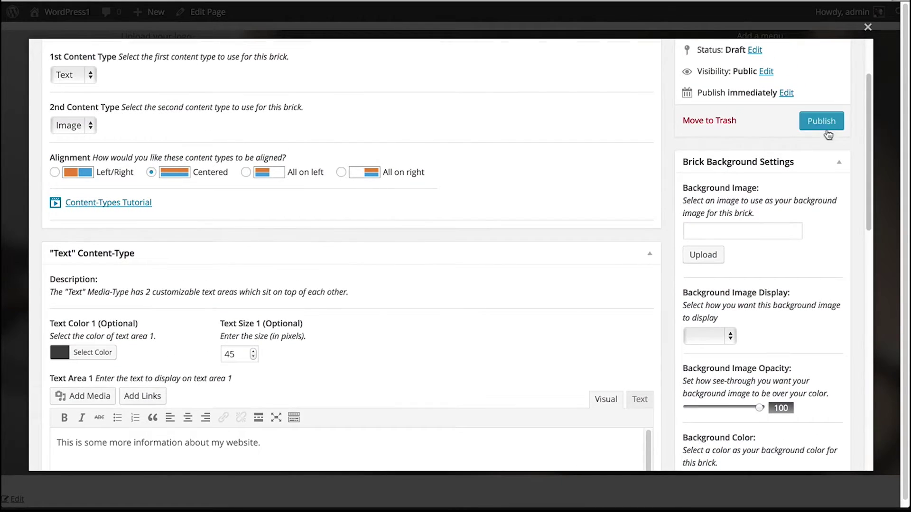
click(817, 130)
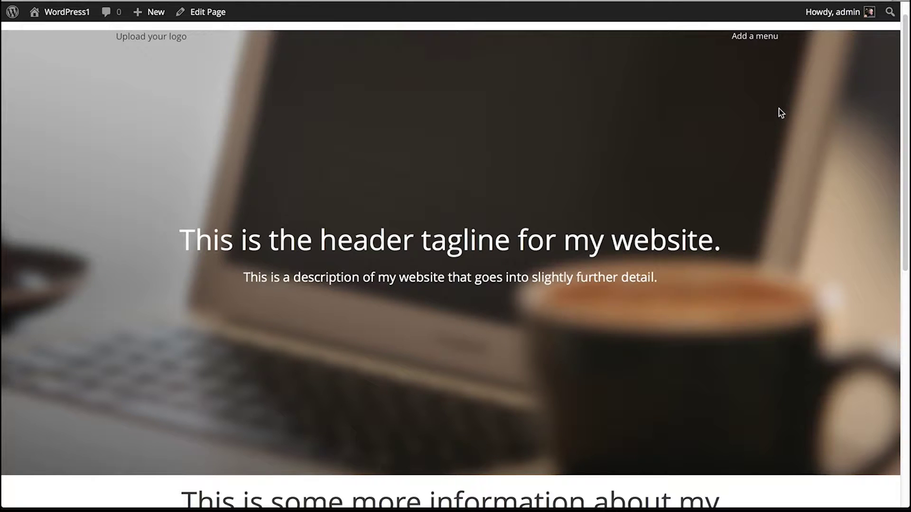
Reopen the Second homepage brick and set its content-types area minimum height above/below to 0 pixels
scroll(900, 140, down, 3)
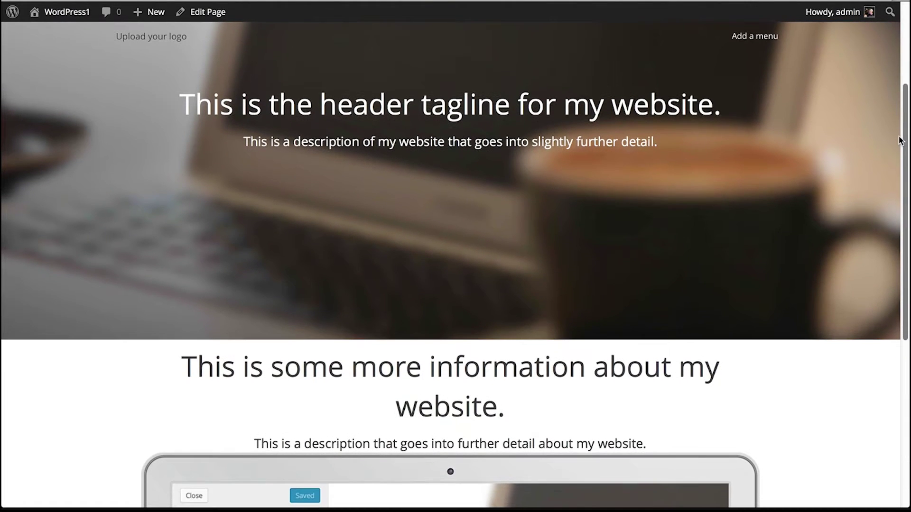
drag(900, 141, 902, 271)
mouse_move(392, 125)
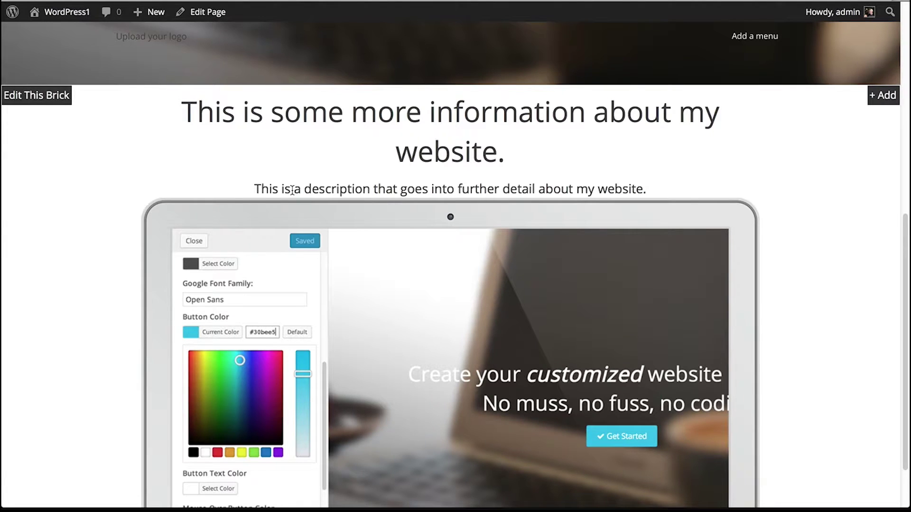
scroll(682, 217, down, 1)
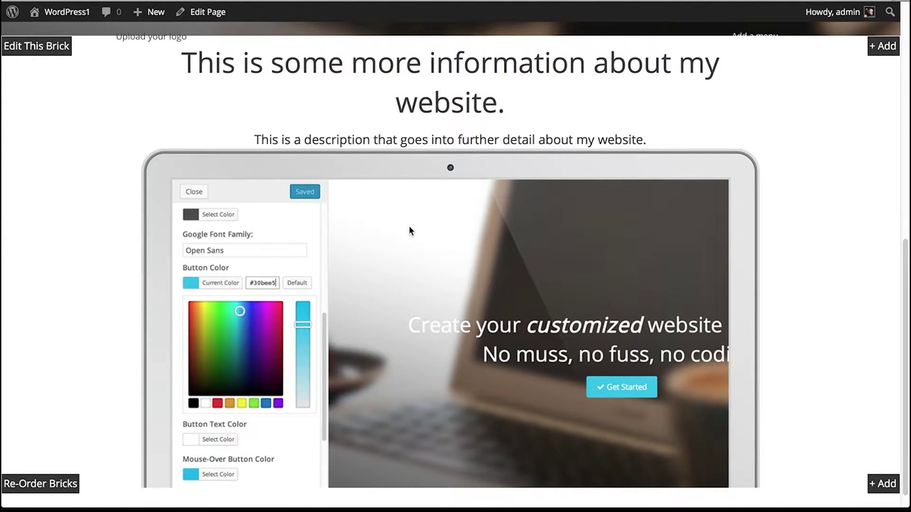
click(67, 134)
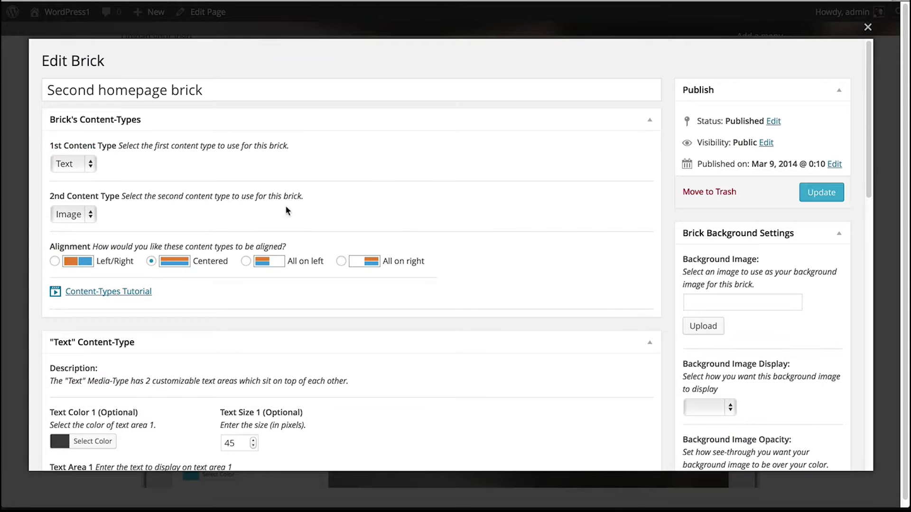
drag(871, 130, 870, 349)
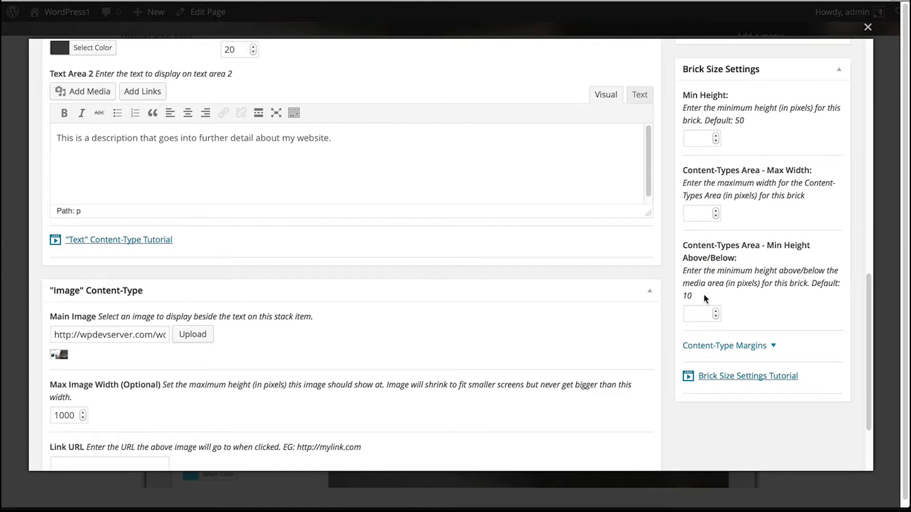
click(700, 314)
click(758, 307)
Expand the content-type margins and set the 1st content-type's minimum height above and below to 200 pixels each
drag(871, 292, 867, 302)
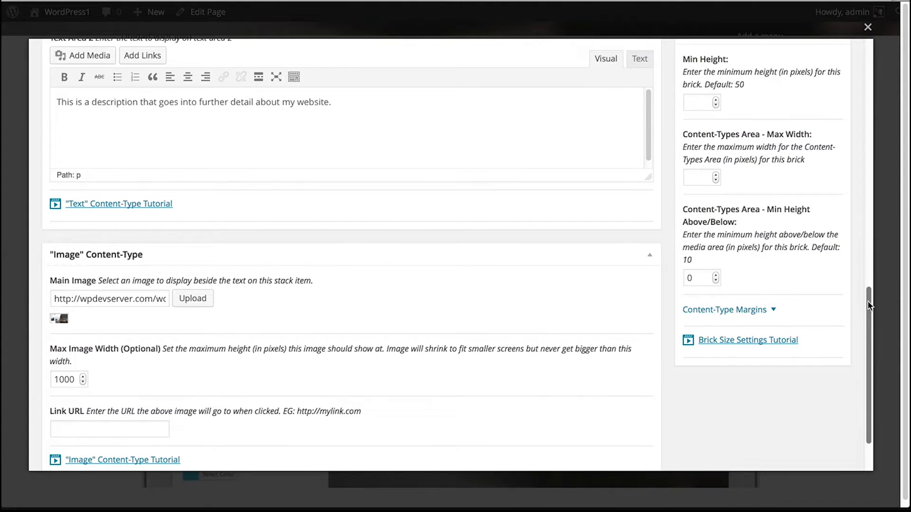
click(760, 312)
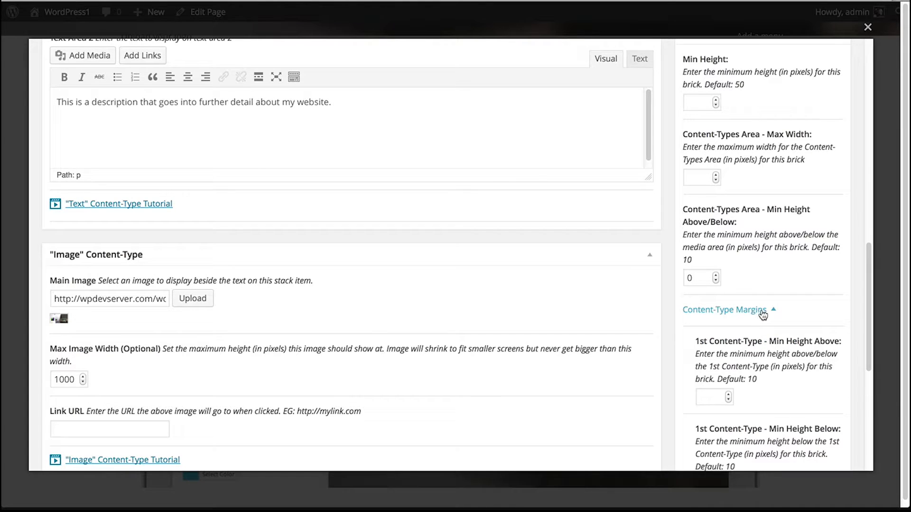
drag(867, 281, 869, 353)
click(705, 156)
text(200)
click(715, 245)
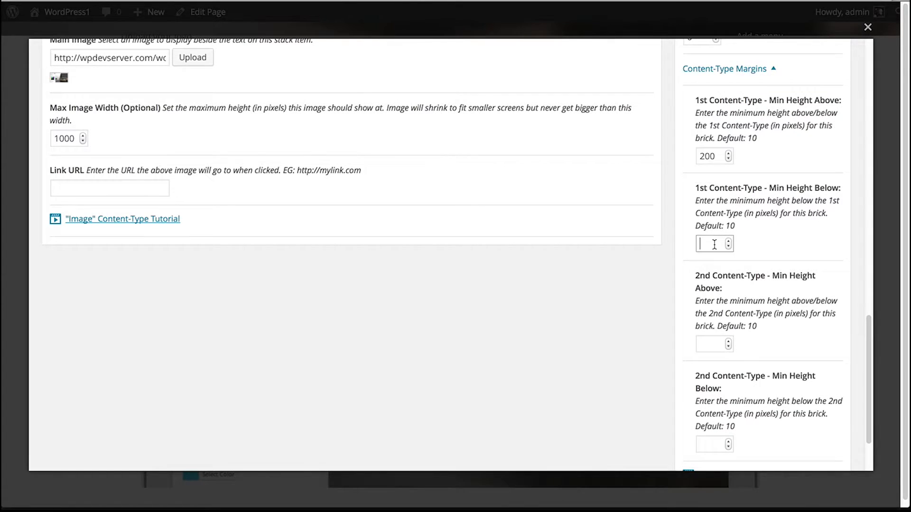
text(200)
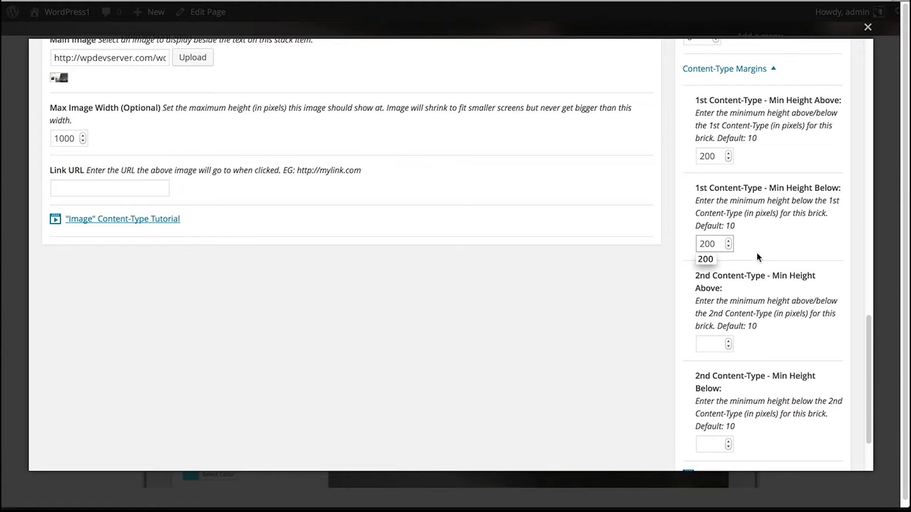
Set the 2nd content-type's minimum height above to 200 pixels and update the brick
click(712, 345)
text(200)
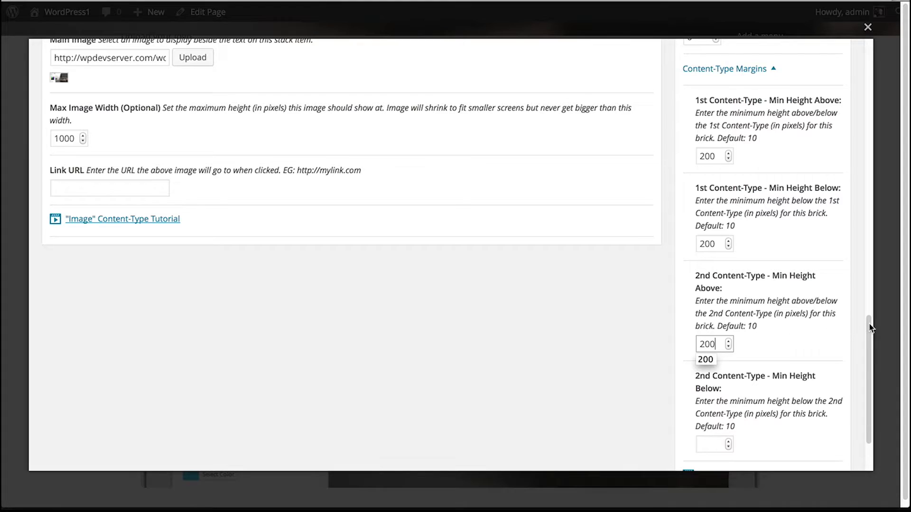
scroll(868, 328, down, 2)
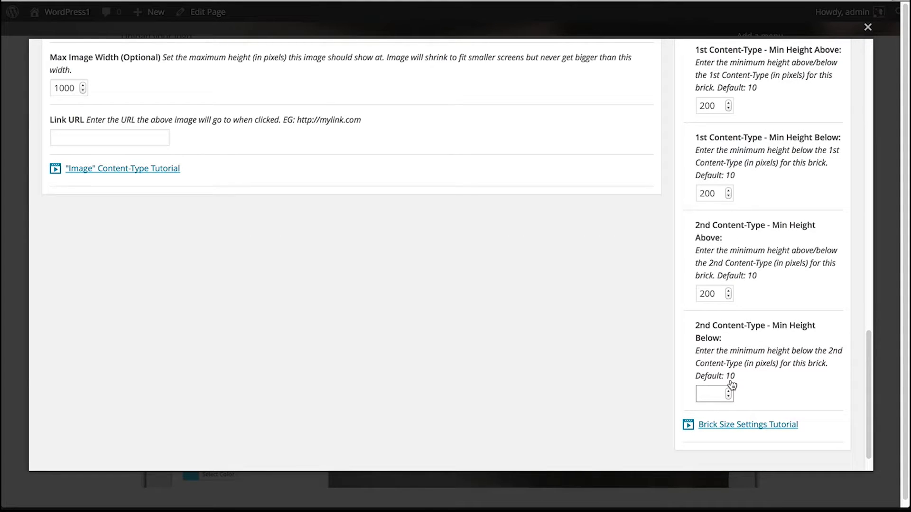
click(773, 387)
scroll(867, 352, up, 15)
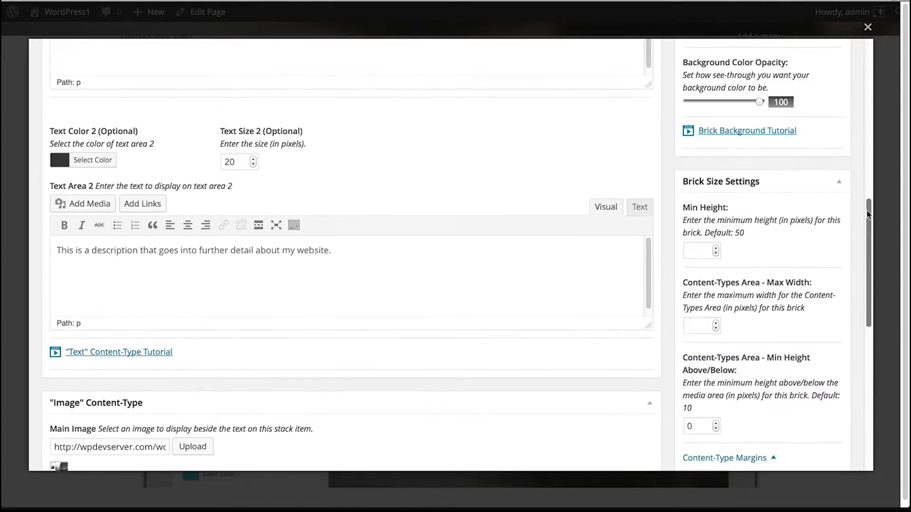
click(816, 162)
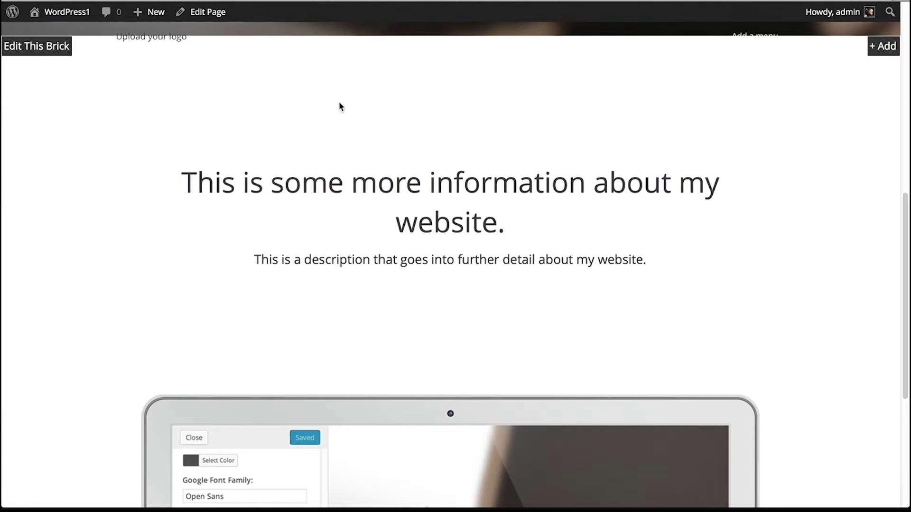
Look over the home page's spacing around the second brick's text and laptop image, and the header brick
drag(906, 233, 903, 342)
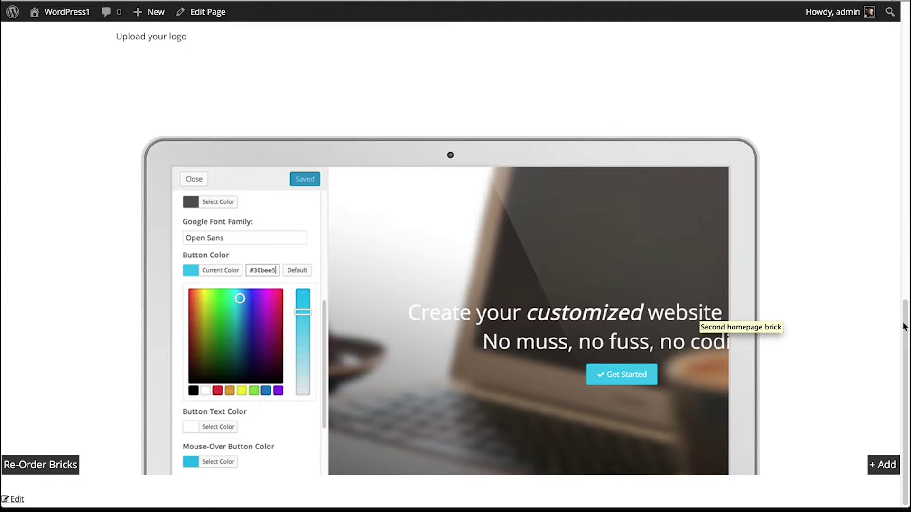
scroll(904, 326, up, 2)
mouse_move(905, 313)
mouse_down()
mouse_move(905, 267)
mouse_move(906, 322)
mouse_up()
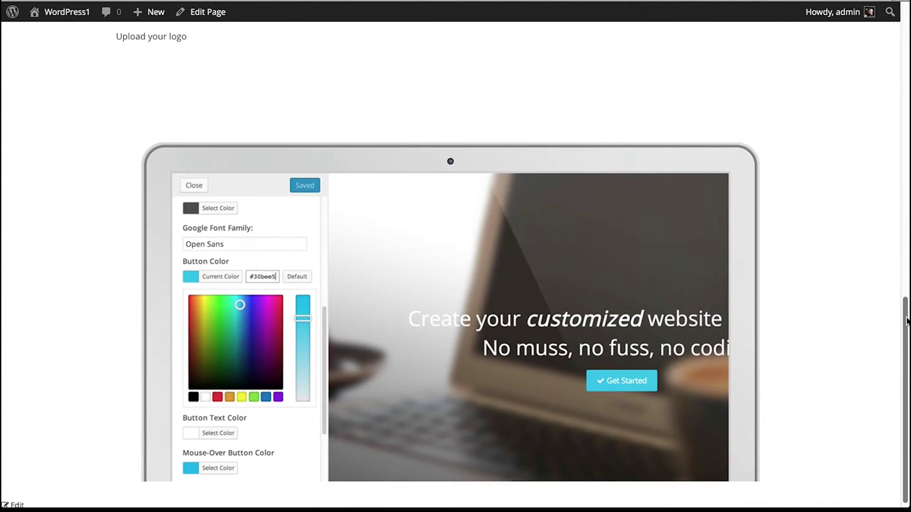
mouse_move(818, 455)
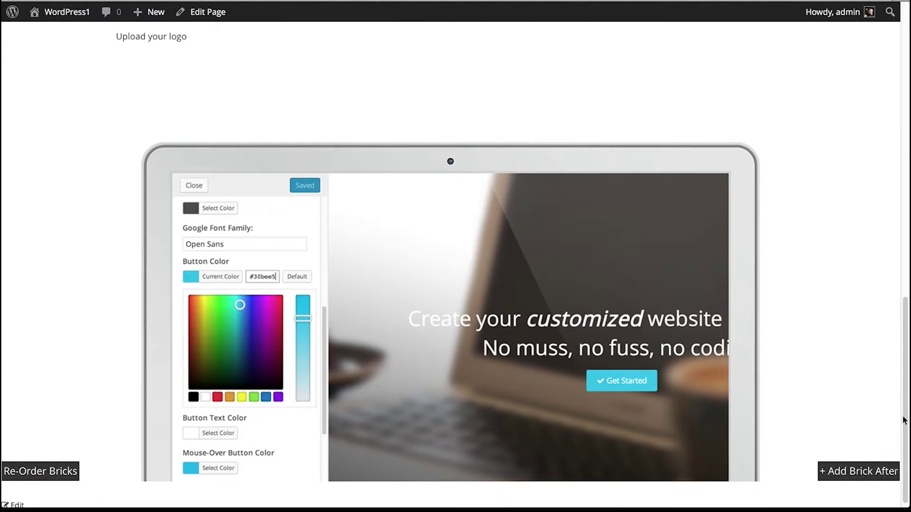
drag(904, 420, 904, 99)
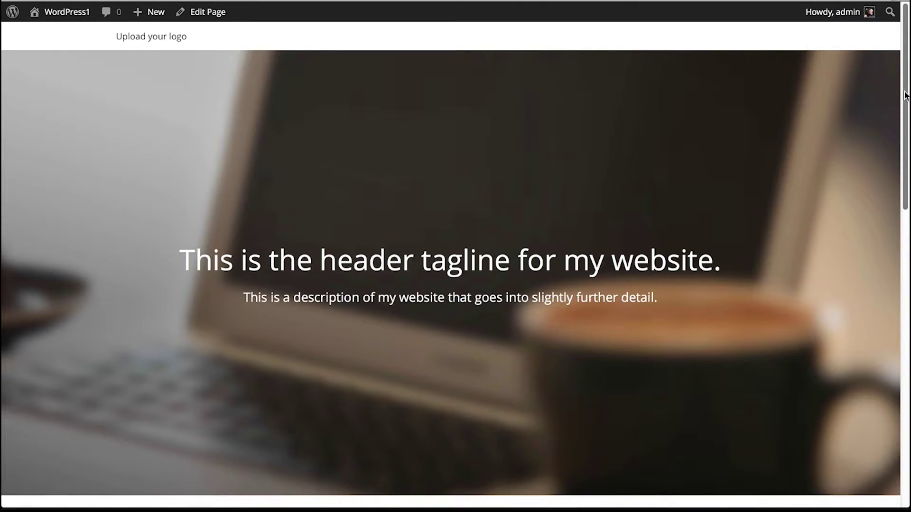
scroll(905, 95, down, 2)
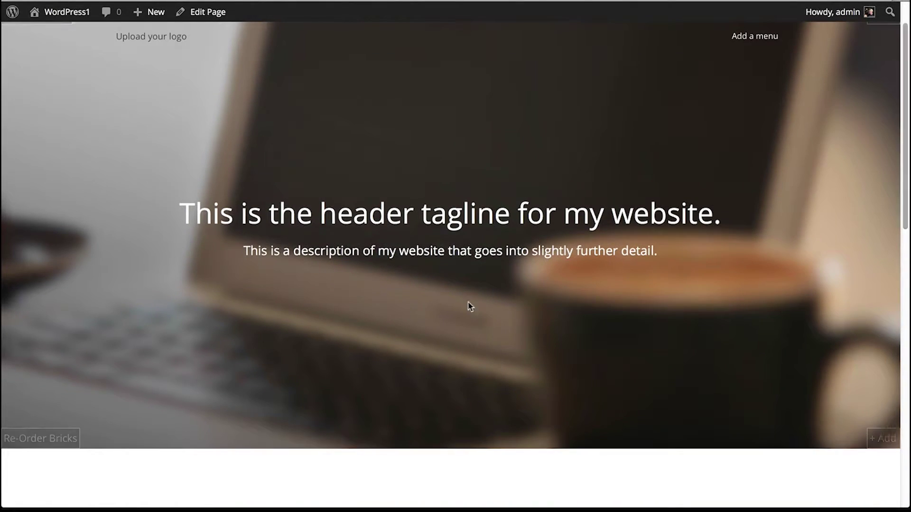
drag(905, 121, 906, 101)
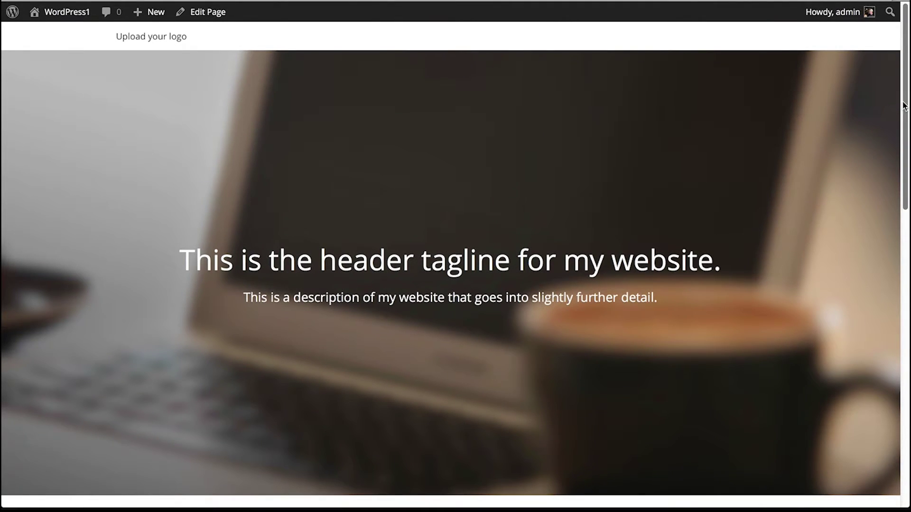
Open the theme customizer for the home page and look over its preview
mouse_move(777, 138)
mouse_move(57, 11)
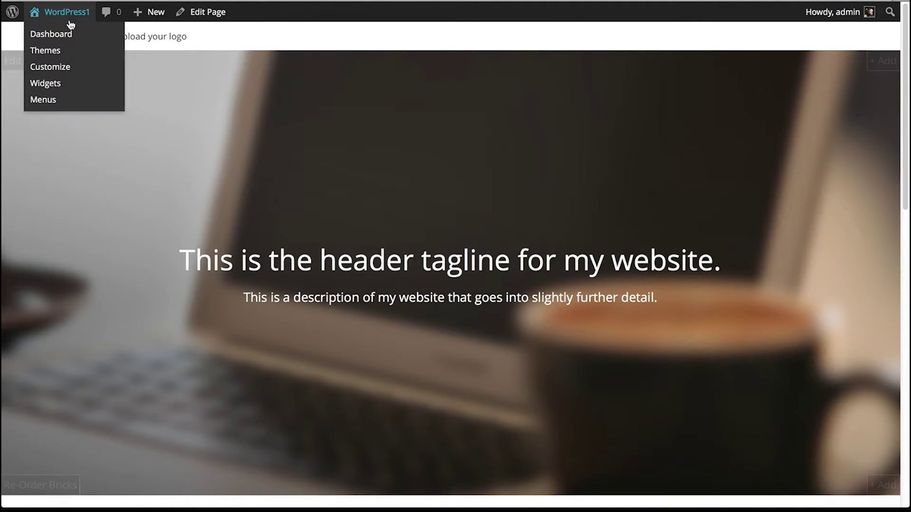
click(56, 68)
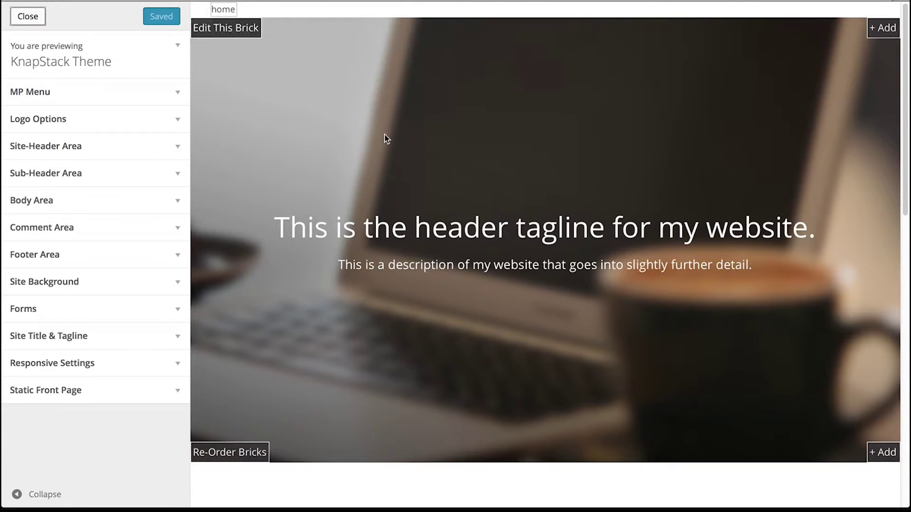
mouse_move(762, 34)
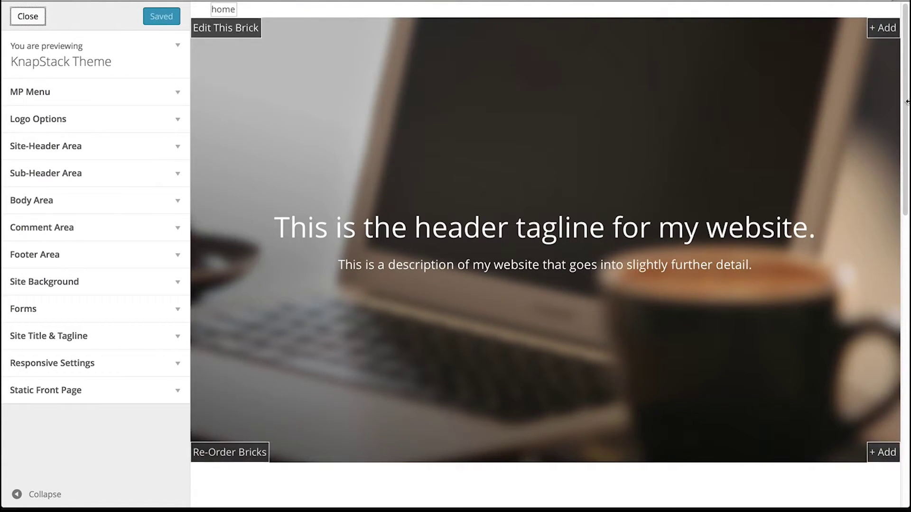
scroll(905, 21, down, 5)
scroll(905, 21, up, 5)
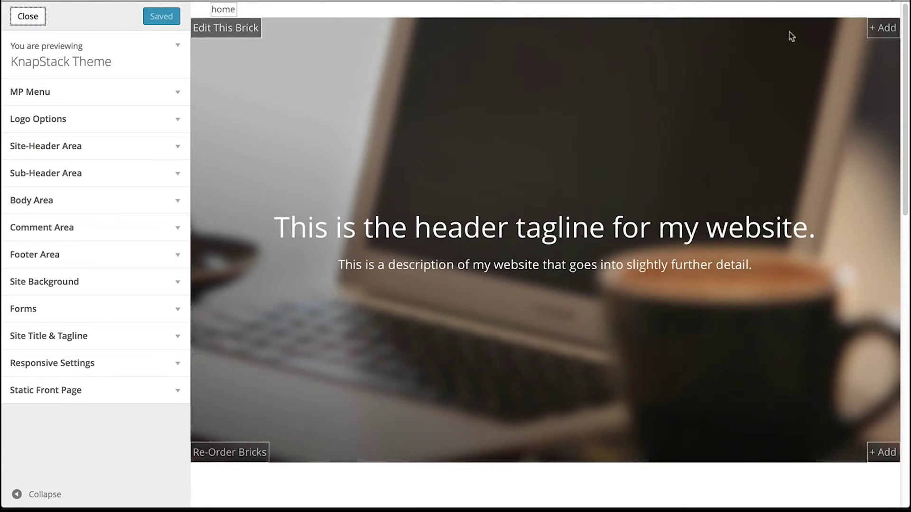
Upload logo.png from the reflatsive setup folder as the site logo
click(151, 125)
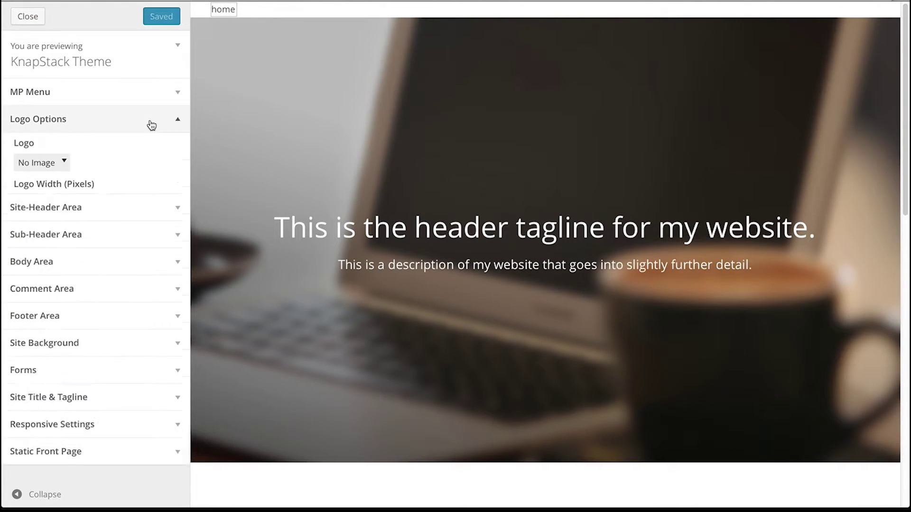
click(56, 168)
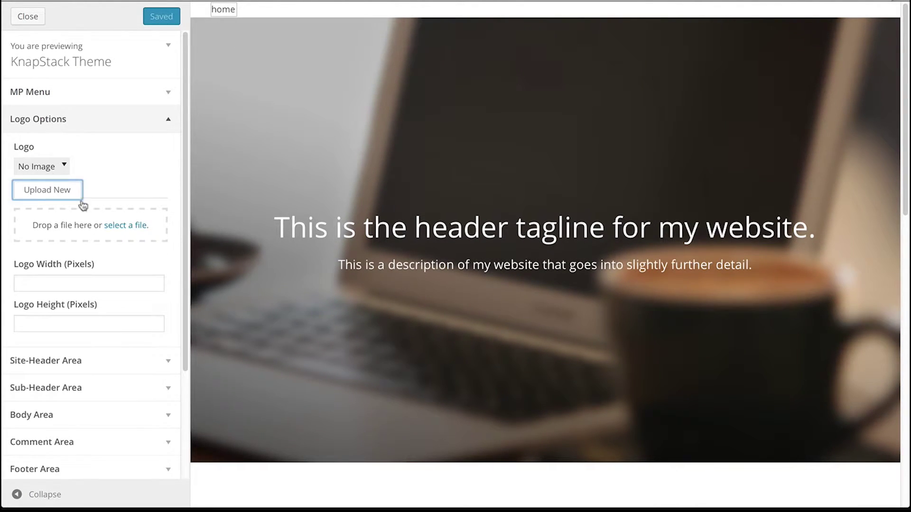
click(122, 227)
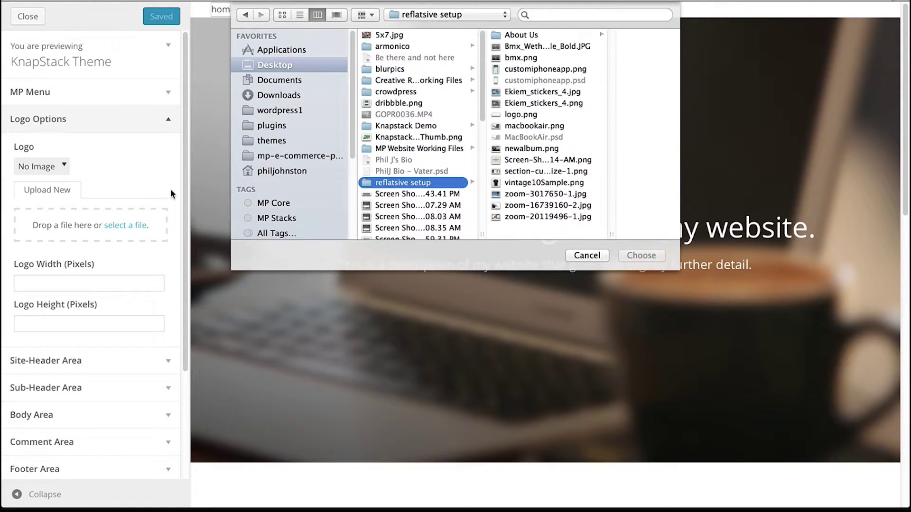
click(532, 115)
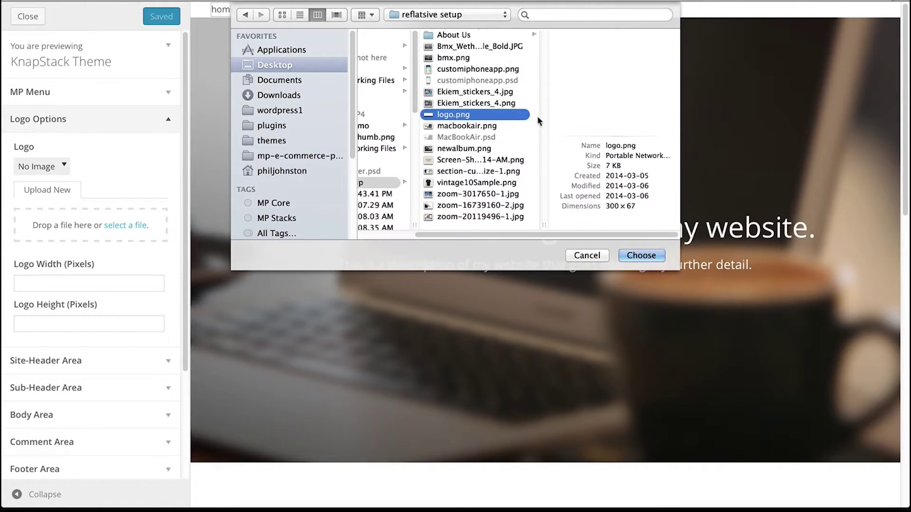
click(643, 255)
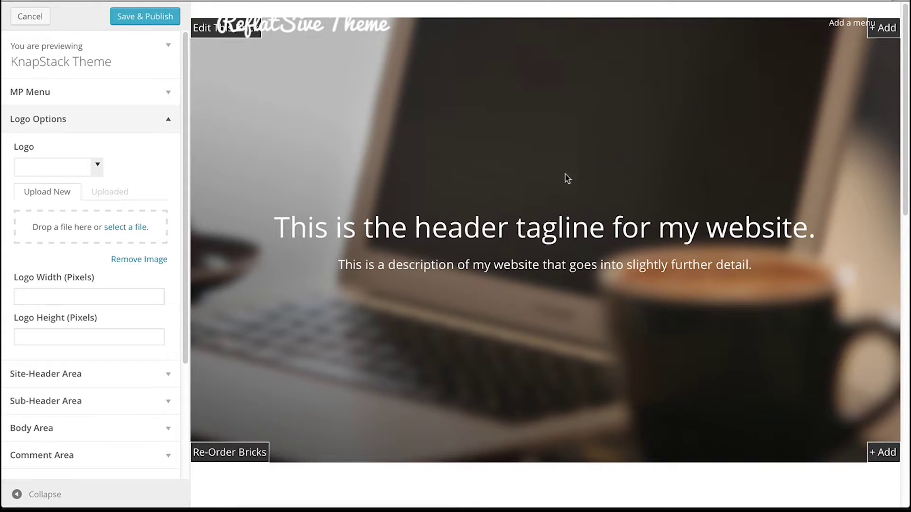
Set the logo width to 150 pixels and collapse the logo options
click(130, 300)
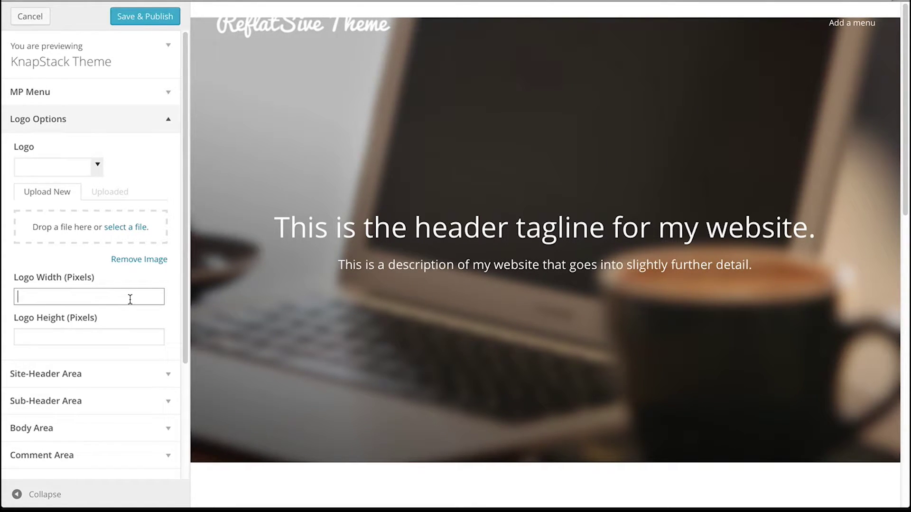
text(150)
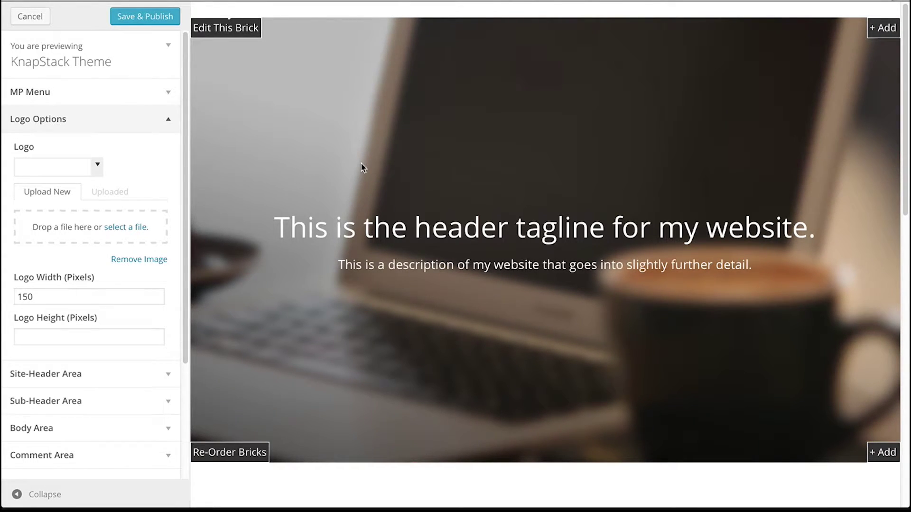
click(171, 123)
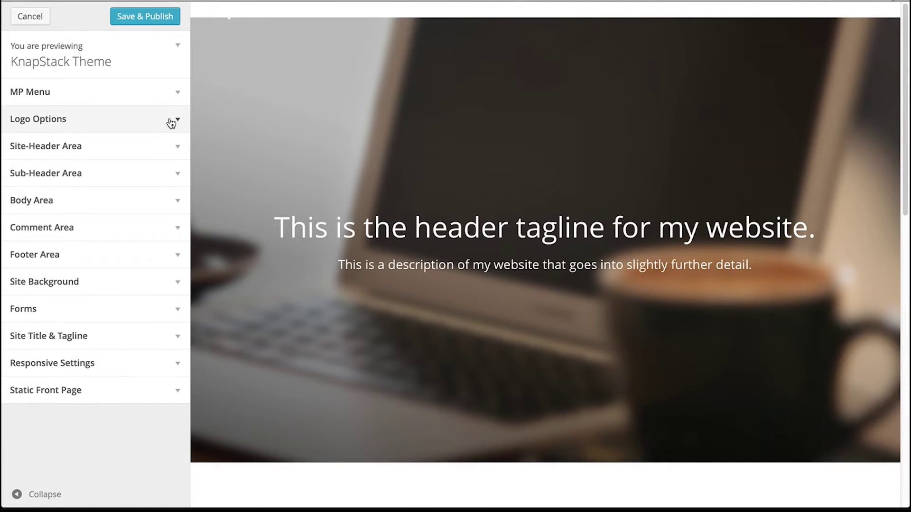
Set the site header's background color to dark grey #515151 and its background opacity to .5
click(159, 149)
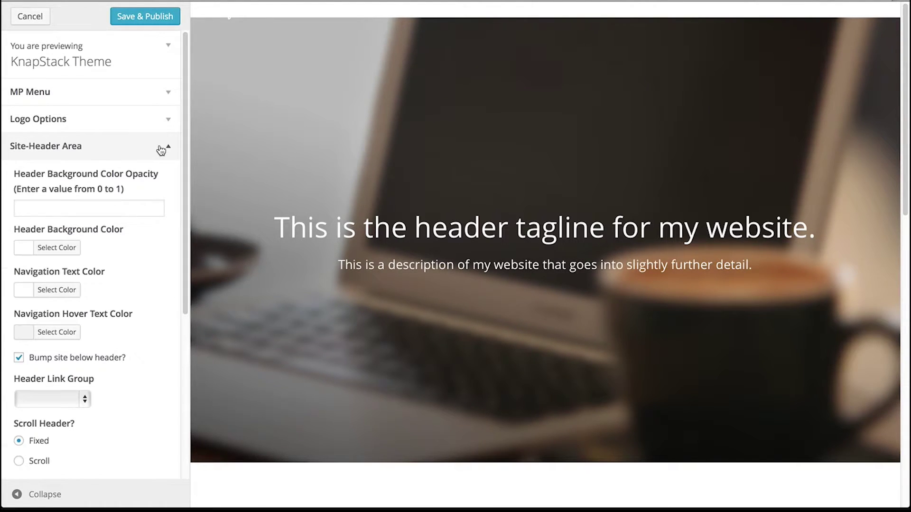
click(59, 248)
drag(80, 305, 2, 347)
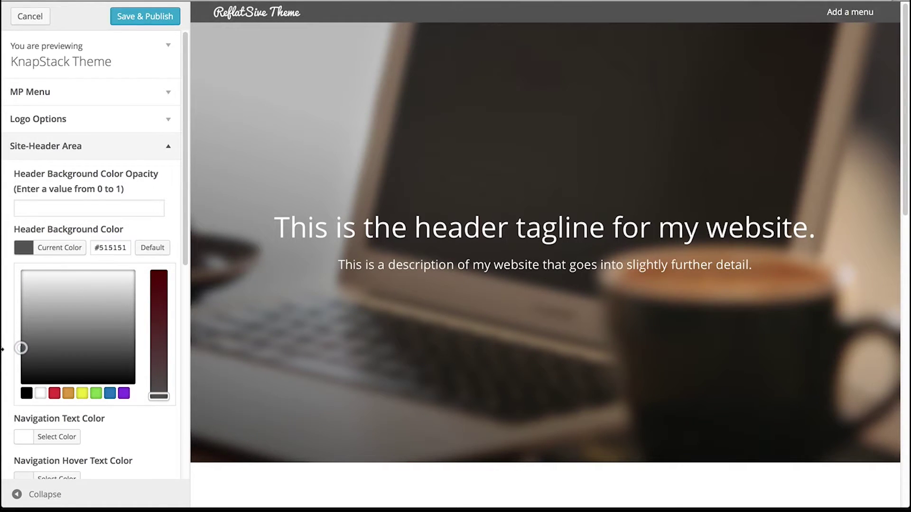
click(40, 206)
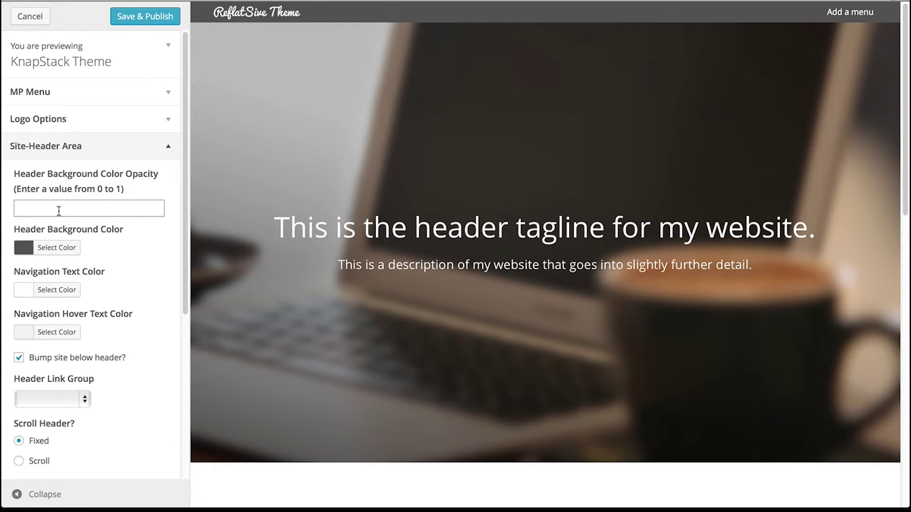
click(129, 245)
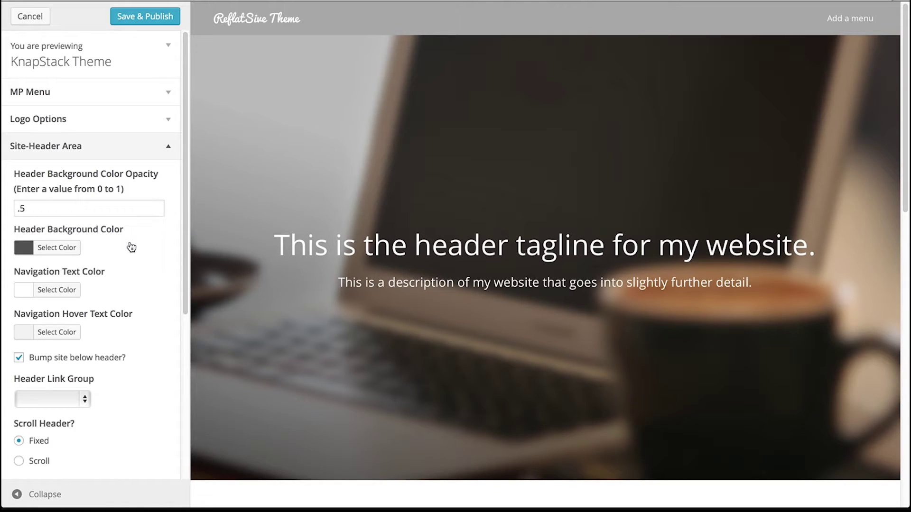
Turn off bumping the site below the header and collapse the site-header settings
drag(183, 204, 171, 275)
scroll(173, 224, down, 2)
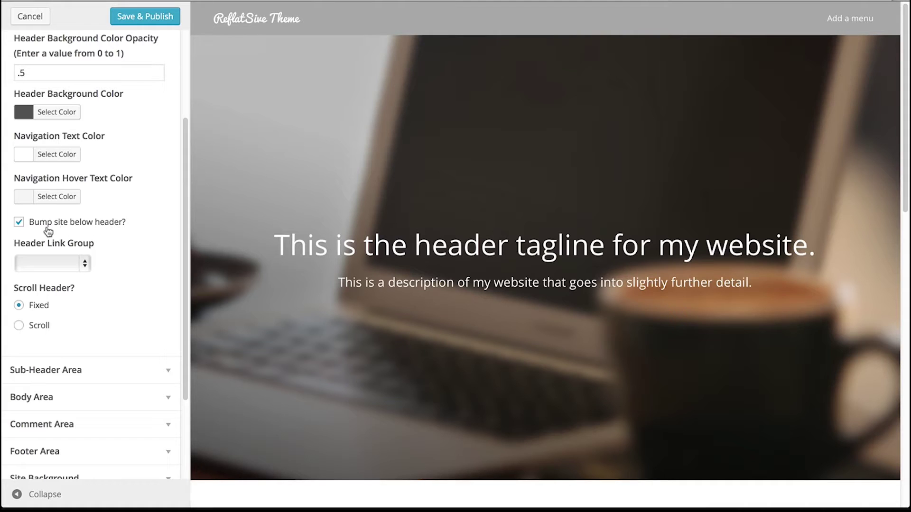
click(19, 223)
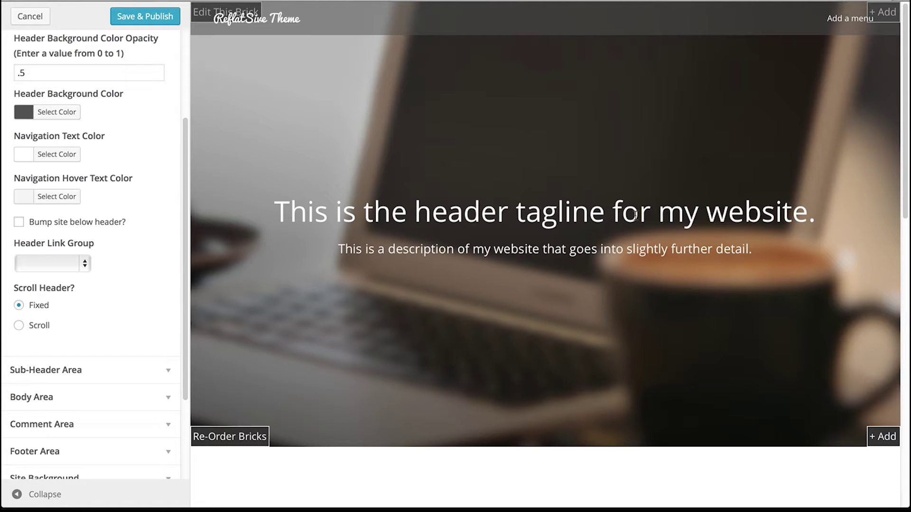
click(19, 223)
scroll(171, 100, up, 1)
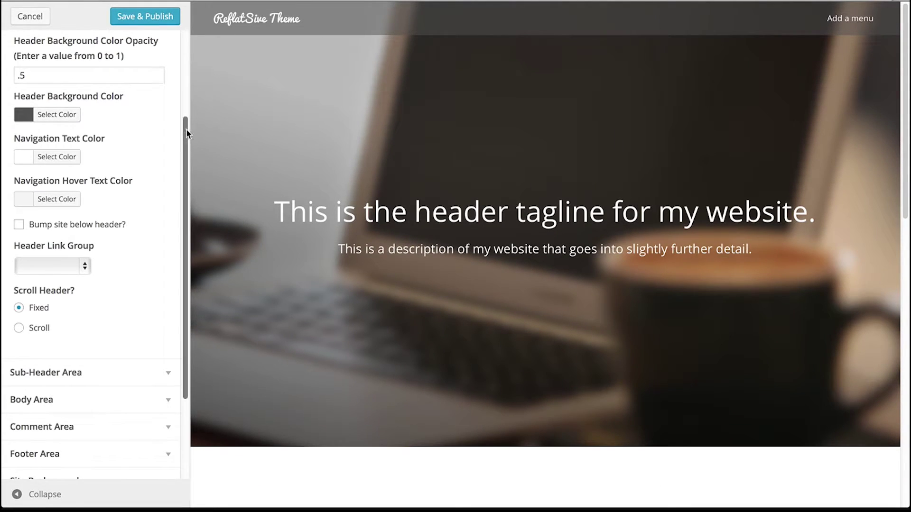
scroll(186, 130, up, 4)
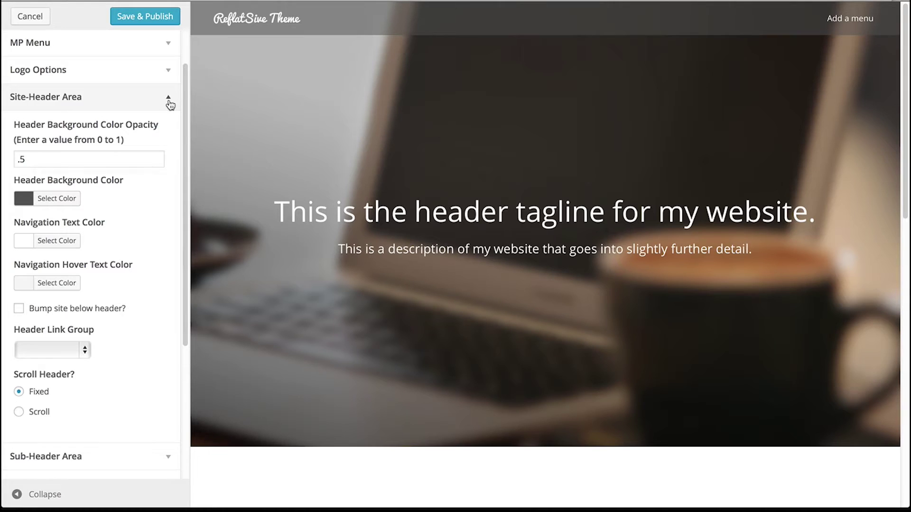
click(169, 99)
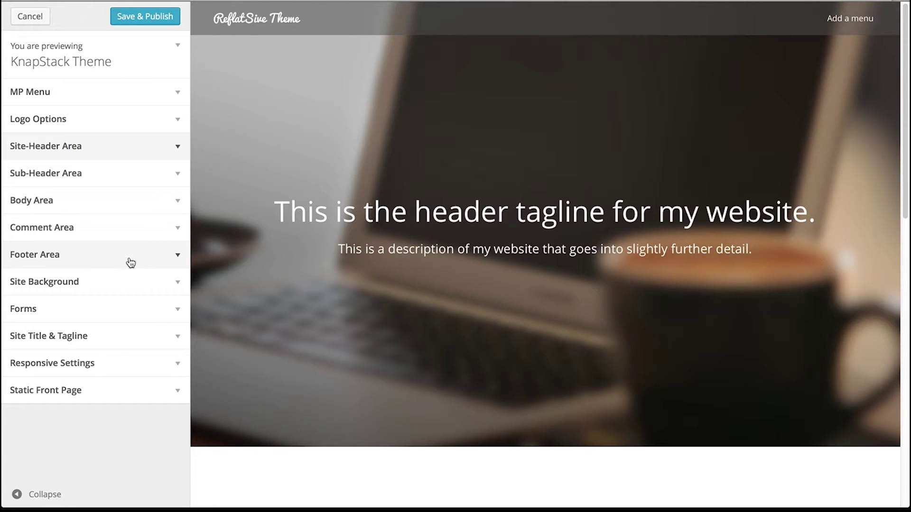
Choose the Footer stack for the footer area, save and publish the customizer changes, and return to the home page
click(178, 258)
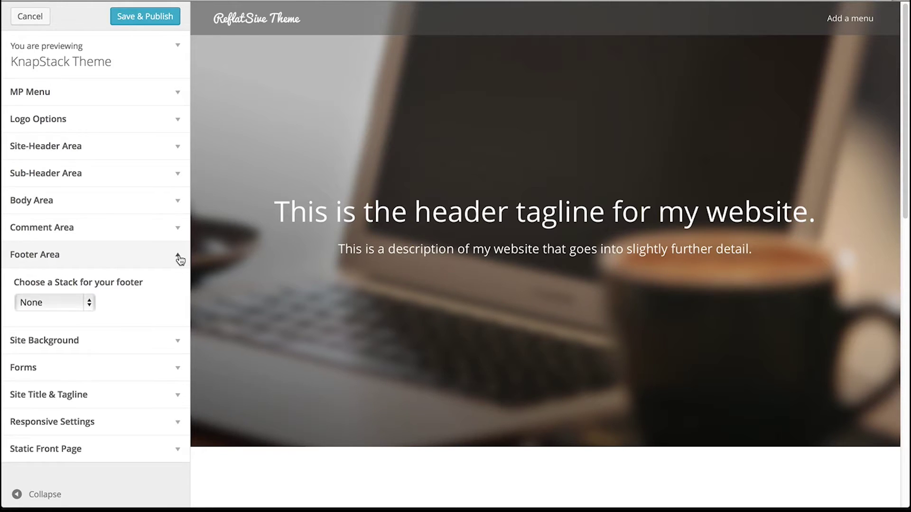
click(72, 303)
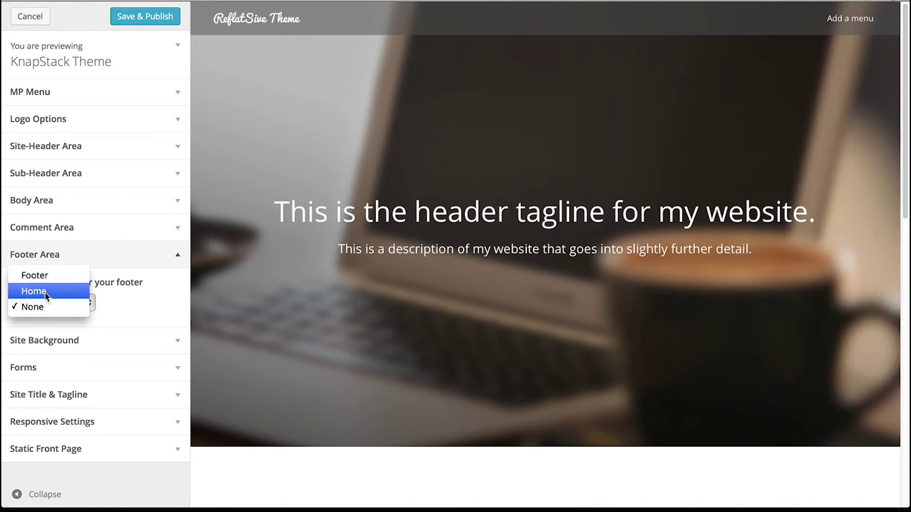
click(34, 281)
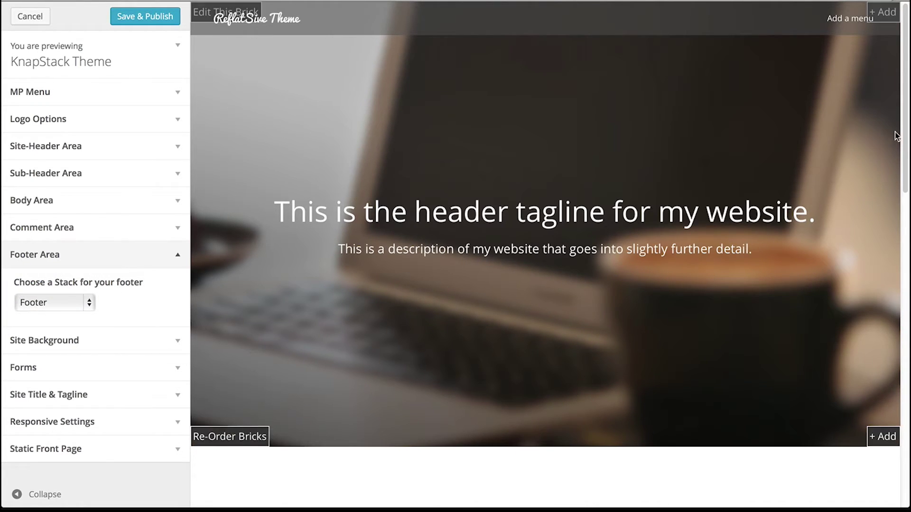
scroll(906, 106, down, 15)
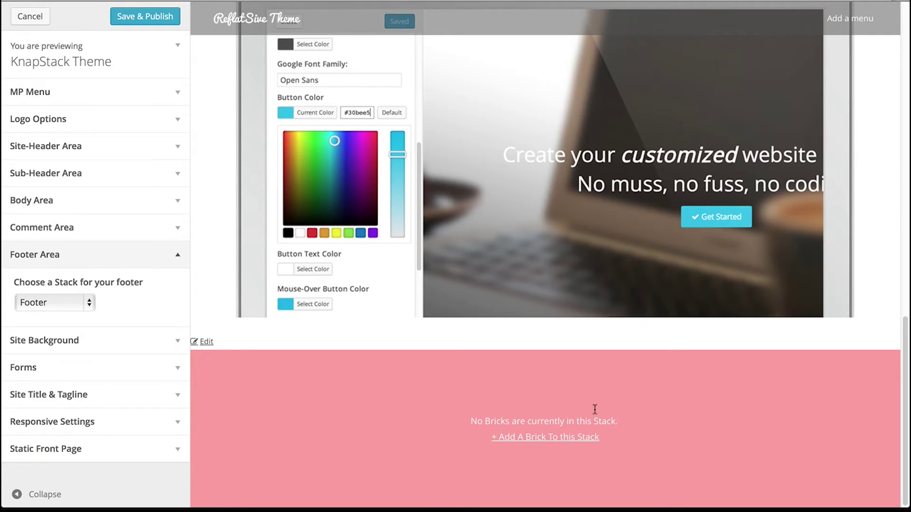
click(128, 18)
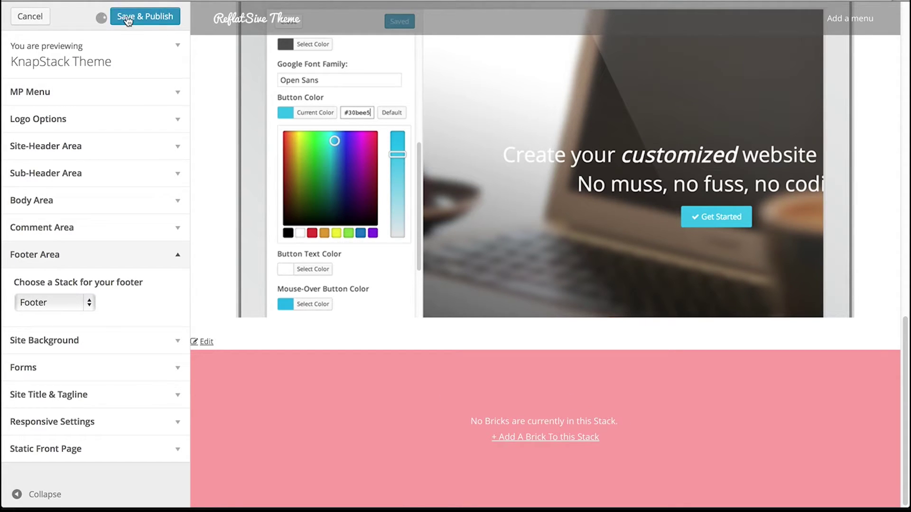
click(30, 17)
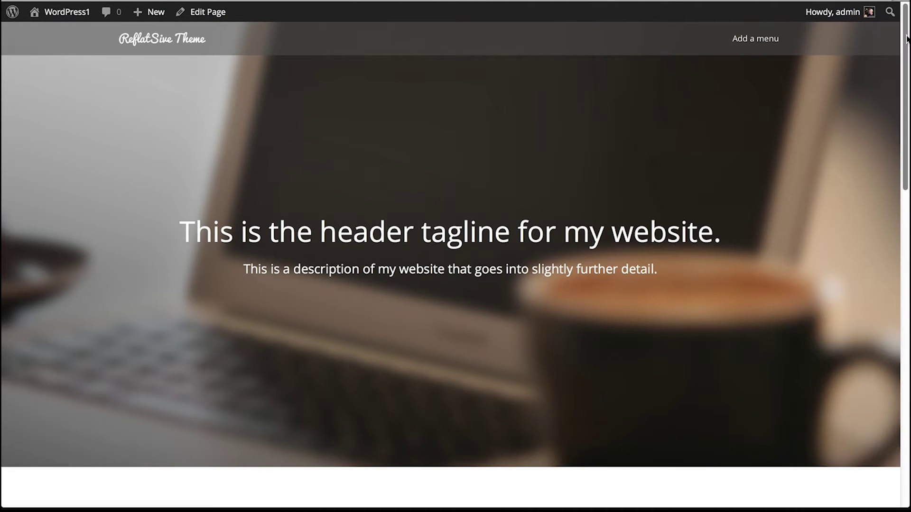
Add a new brick to the empty footer stack and title it "Footer Brick"
scroll(904, 52, down, 1)
scroll(904, 52, down, 15)
mouse_move(657, 320)
click(452, 437)
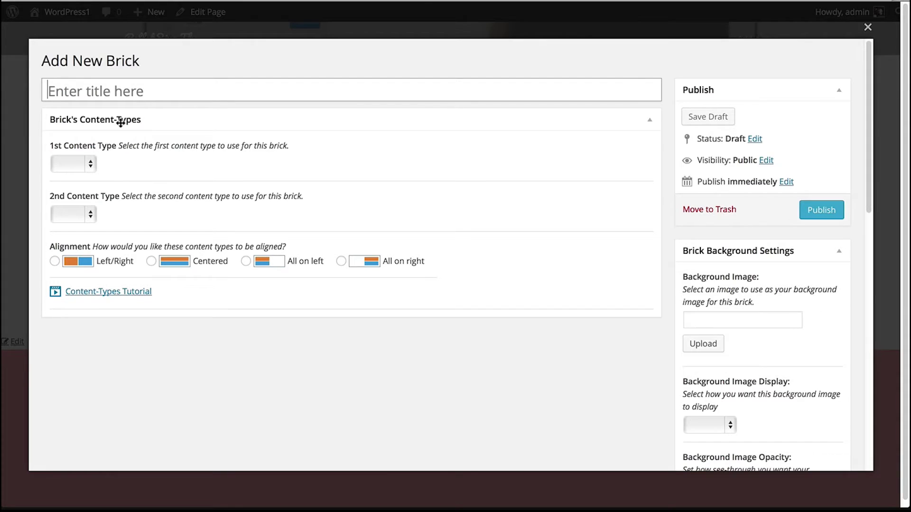
text(Footer Brick)
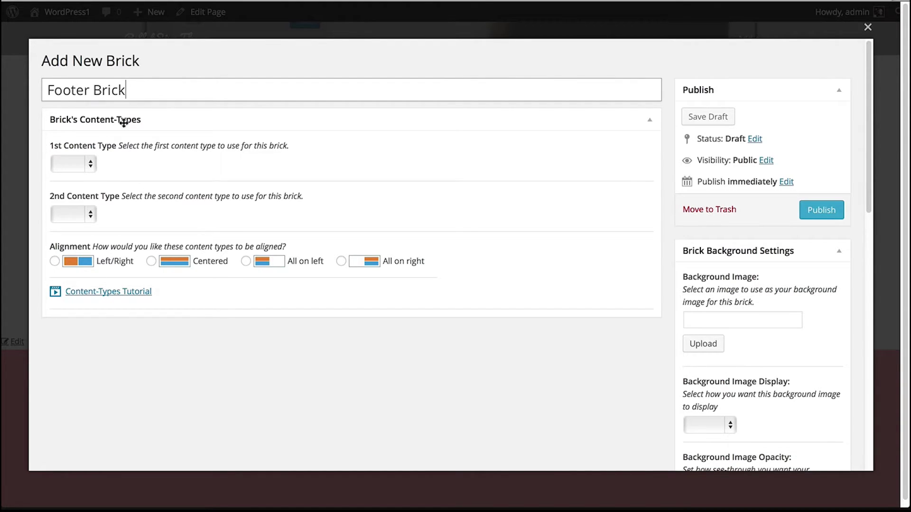
Set the brick's 1st content type to Text and the 2nd to None, with Centered alignment
click(76, 163)
click(71, 197)
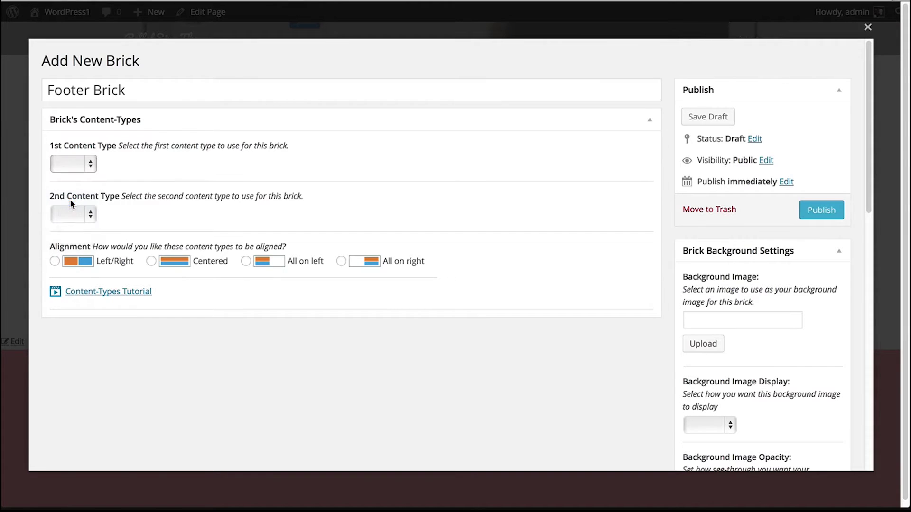
click(73, 211)
click(74, 235)
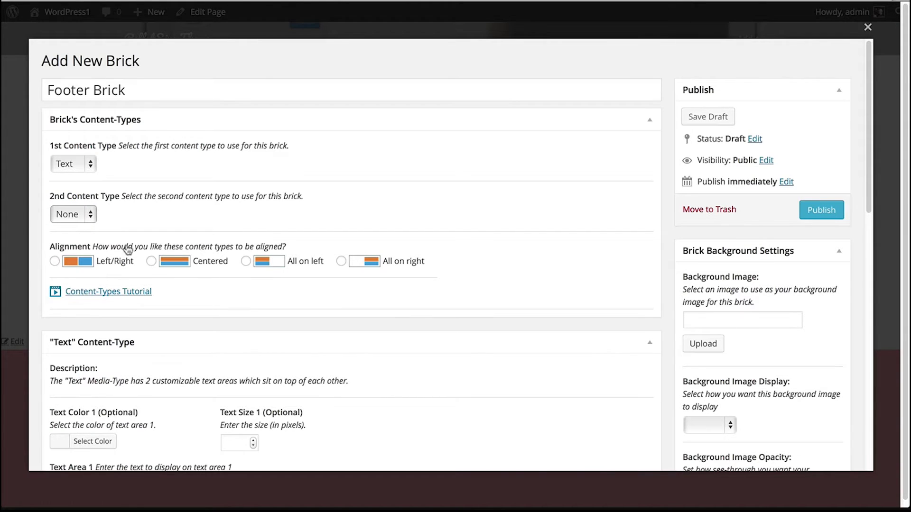
click(151, 263)
Give text area 1 of the footer brick a light grey text color and a text size of 18 pixels
drag(867, 156, 870, 284)
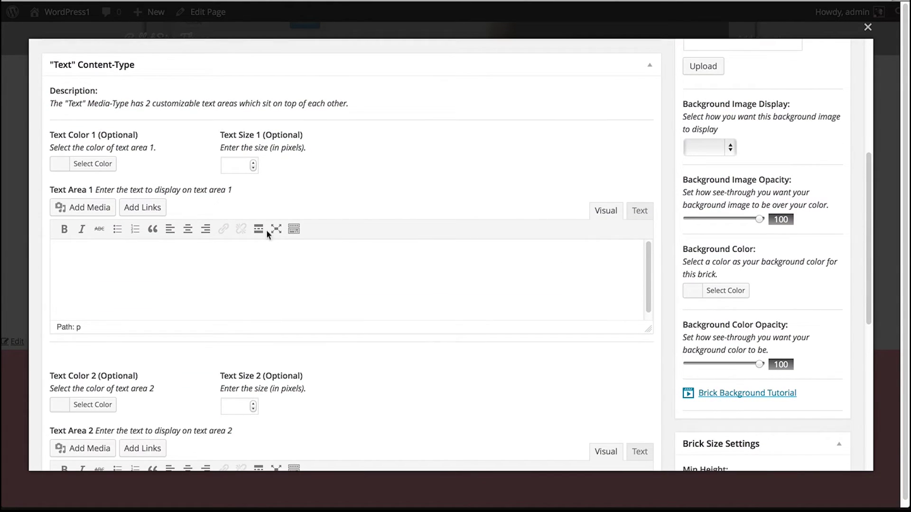
click(91, 163)
drag(67, 291, 39, 209)
click(360, 216)
click(228, 166)
text(18)
Enter "Copyright My Website 2014" in text area 1 and publish the footer brick
click(260, 287)
text(Cop)
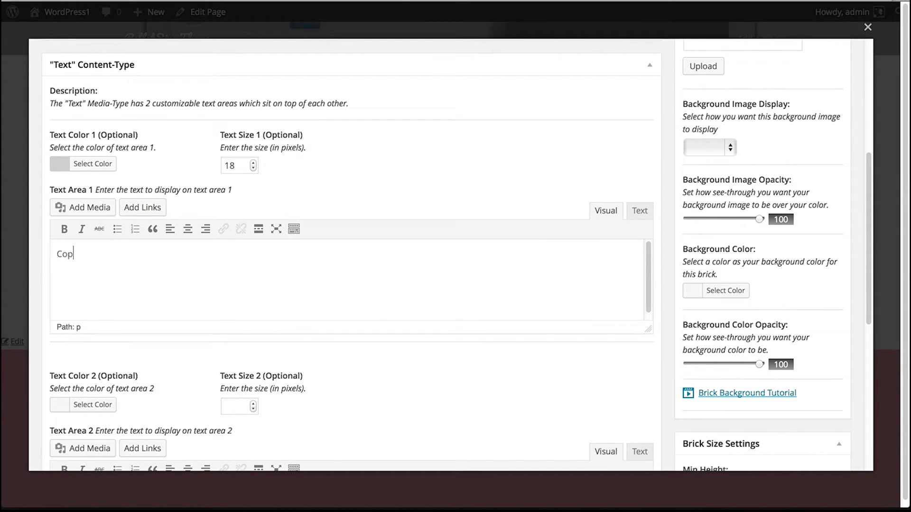
text(yright My Website 2014)
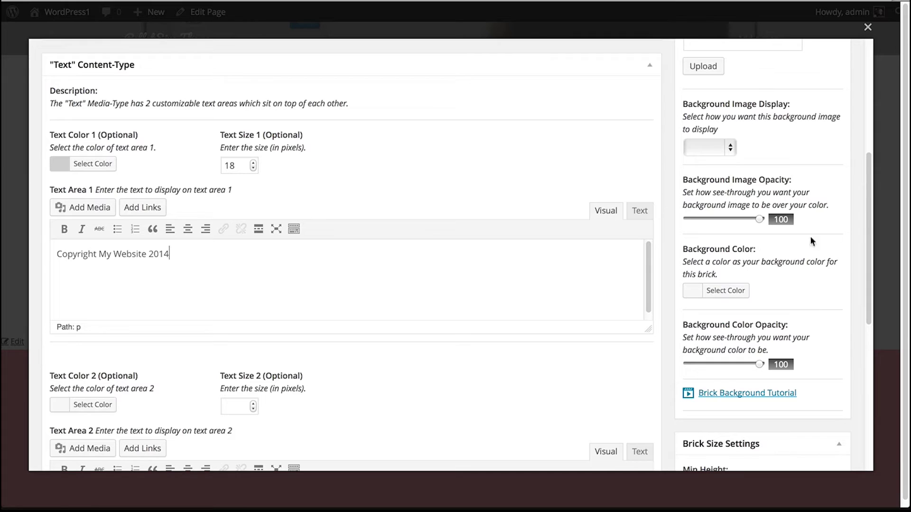
drag(871, 210, 866, 62)
click(816, 214)
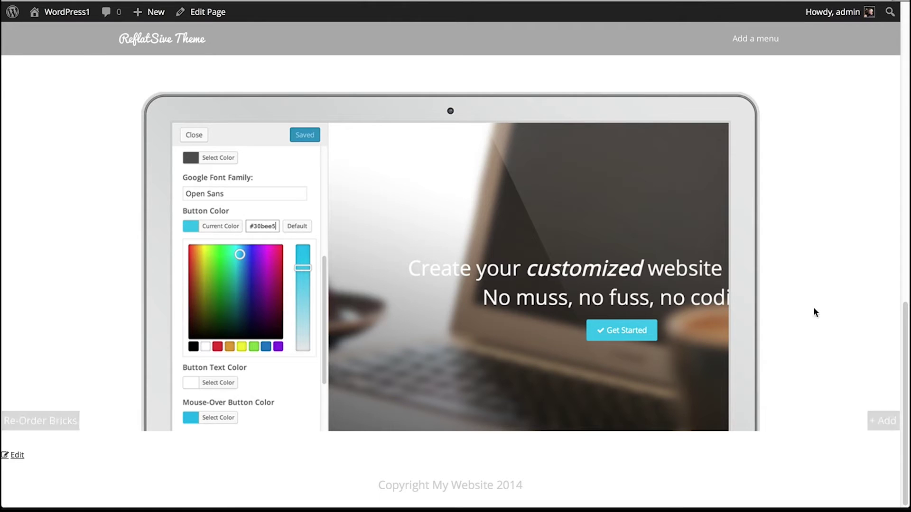
Set the footer brick's Content-Types Area Min Height Above/Below to 50 pixels and update the brick
drag(378, 484, 550, 480)
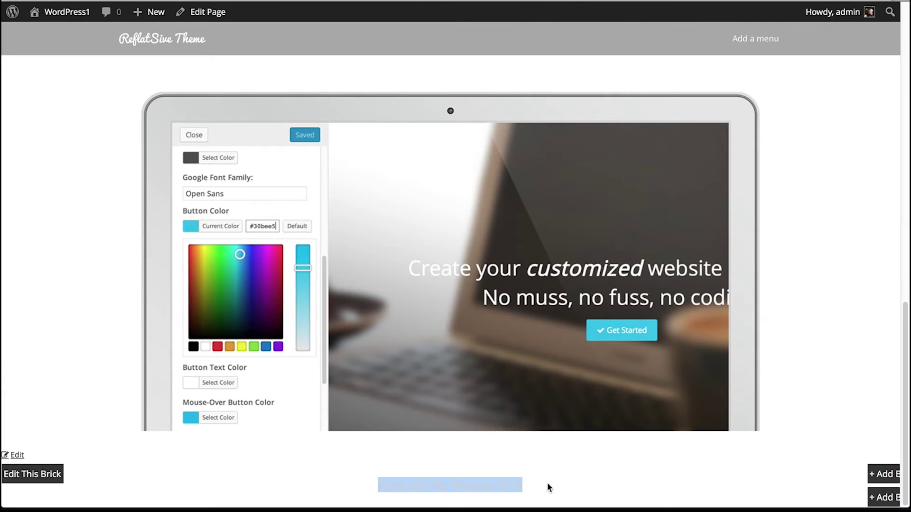
click(346, 484)
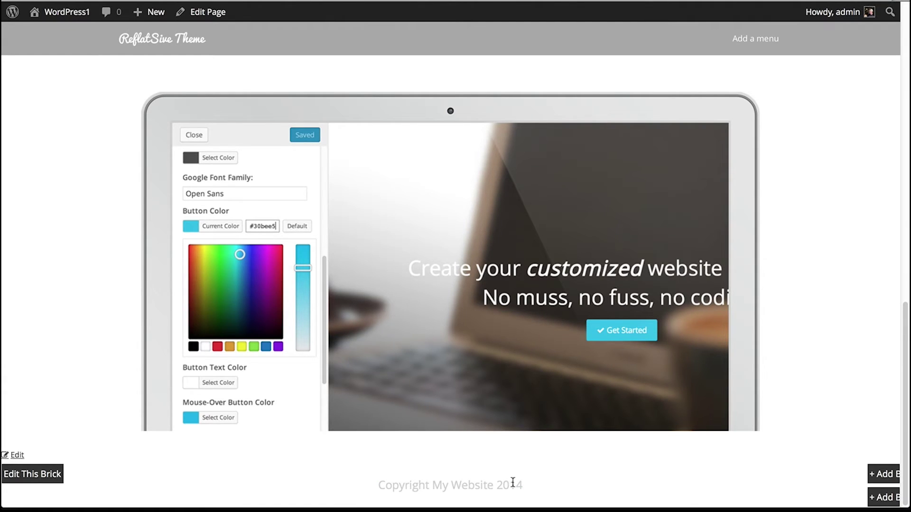
click(30, 476)
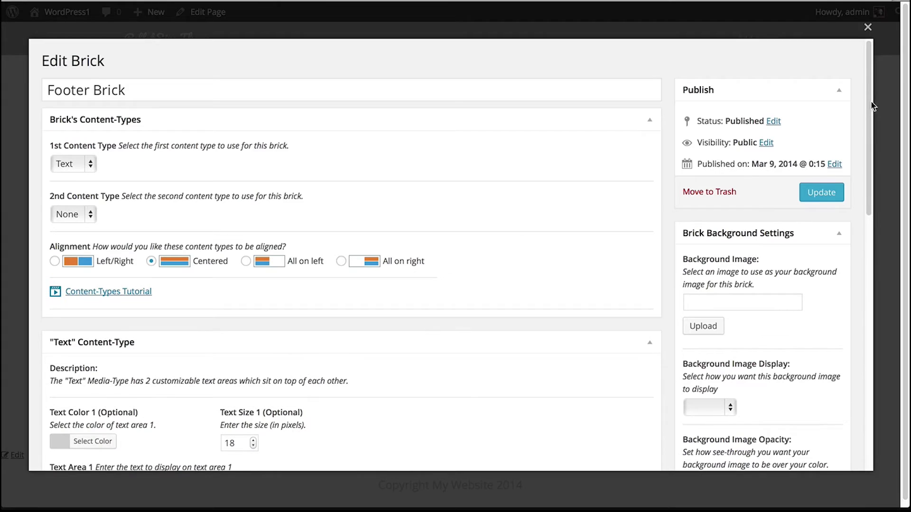
drag(872, 103, 864, 359)
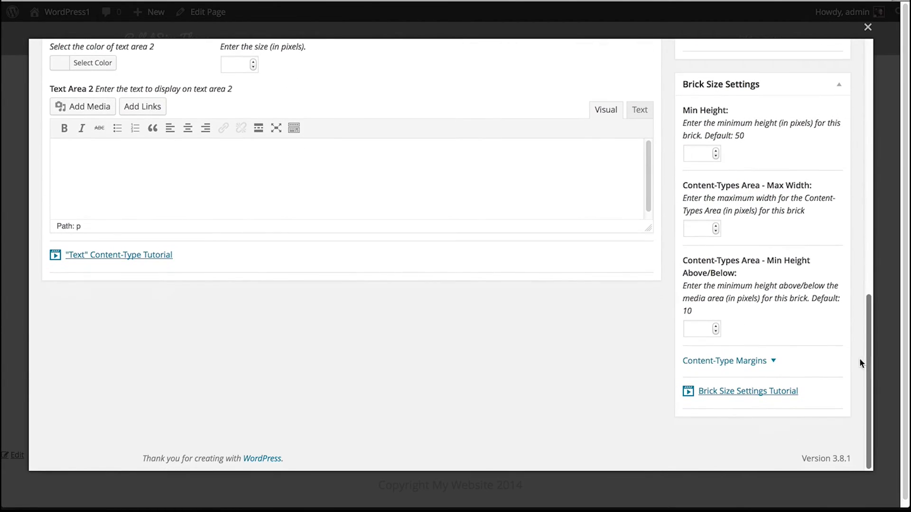
click(688, 327)
text(50)
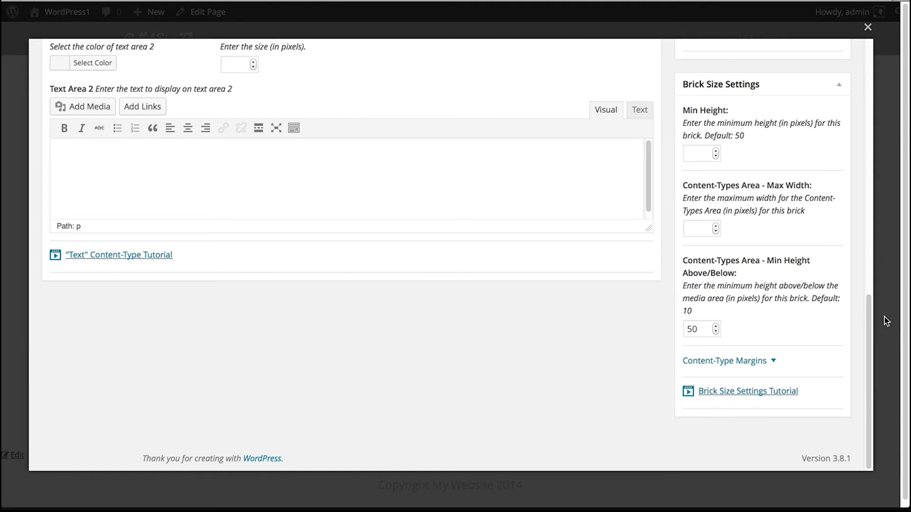
drag(871, 328, 870, 75)
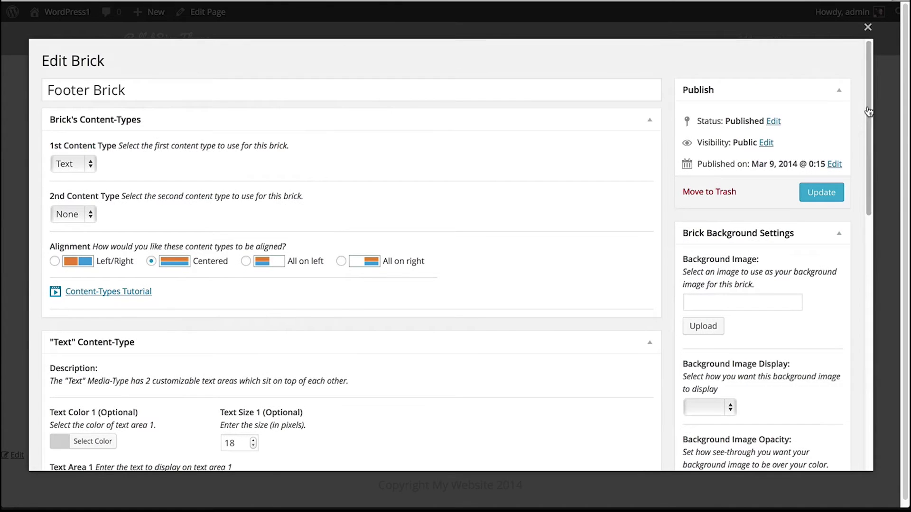
click(819, 194)
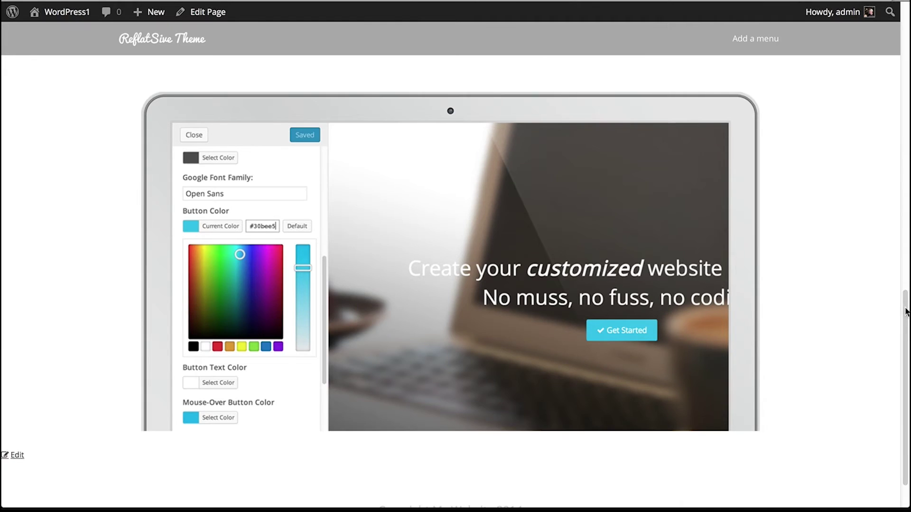
drag(906, 320, 907, 336)
mouse_move(401, 505)
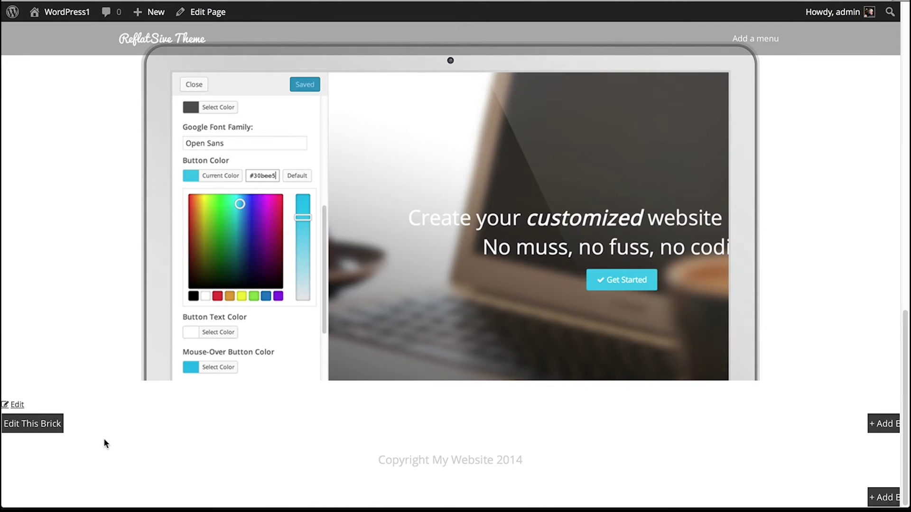
Open the menu editor from the site header's menu placeholder and create the menu "Menu 1"
scroll(699, 50, up, 15)
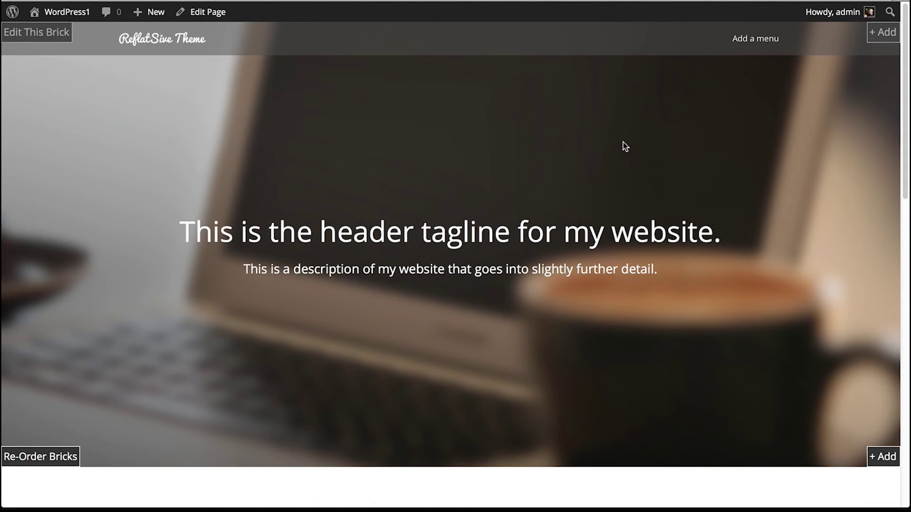
click(747, 41)
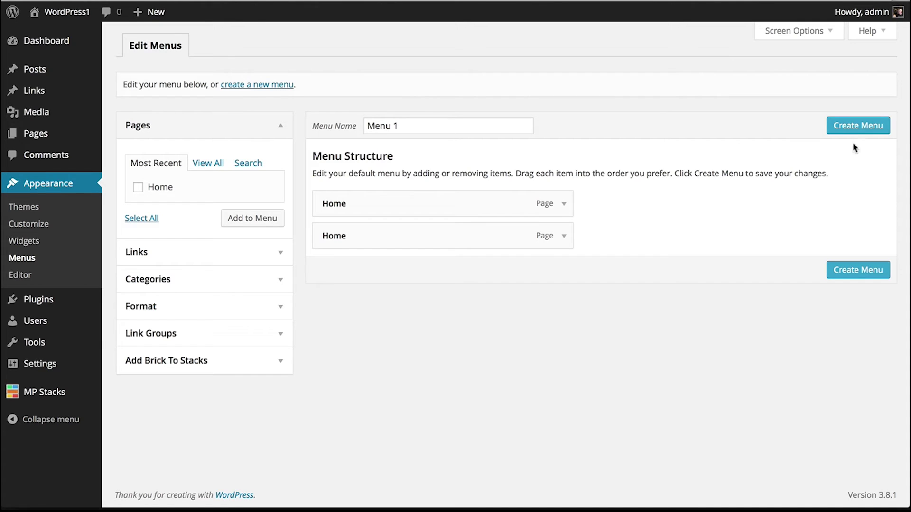
click(870, 125)
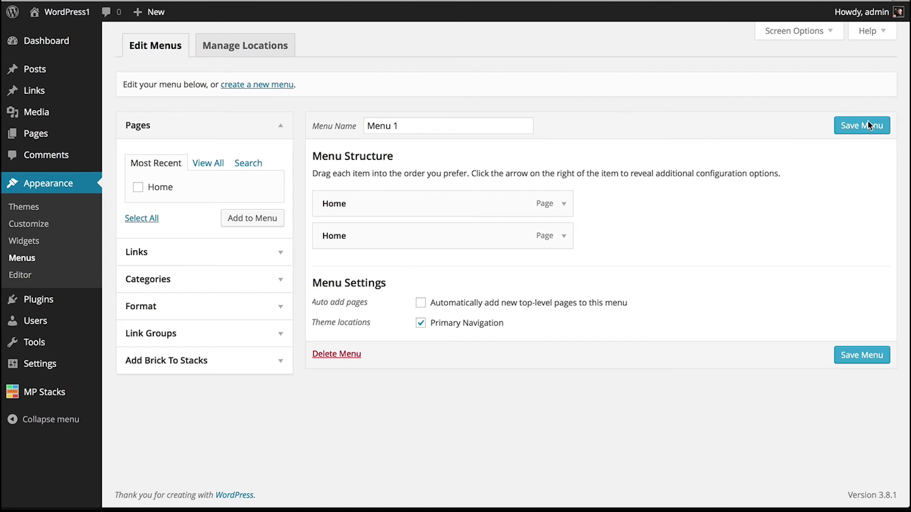
Remove both Home items from the structure of Menu 1
click(563, 237)
click(329, 351)
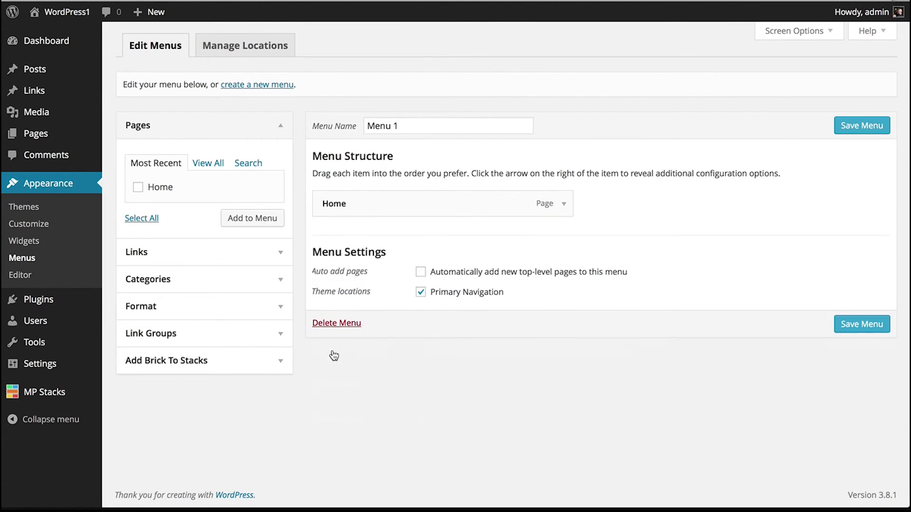
click(564, 204)
click(329, 318)
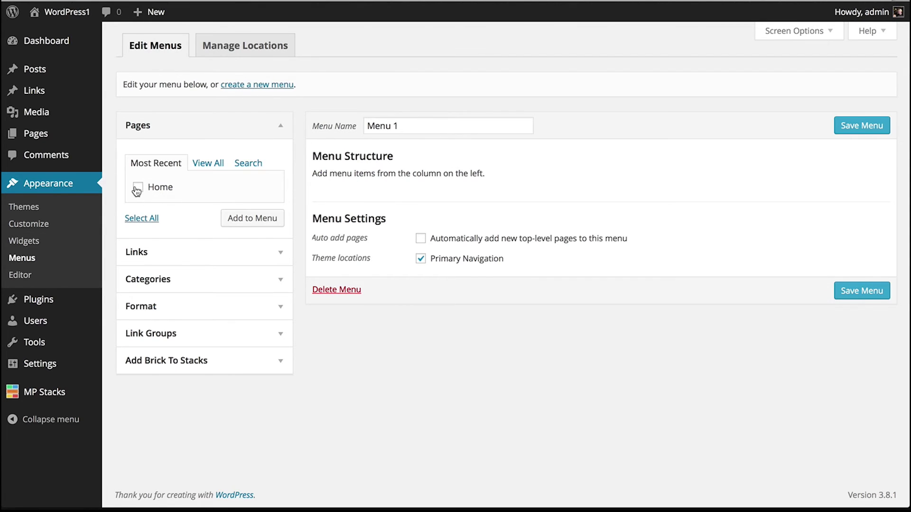
Add the Home page to Menu 1 as its only item and save the menu
click(241, 219)
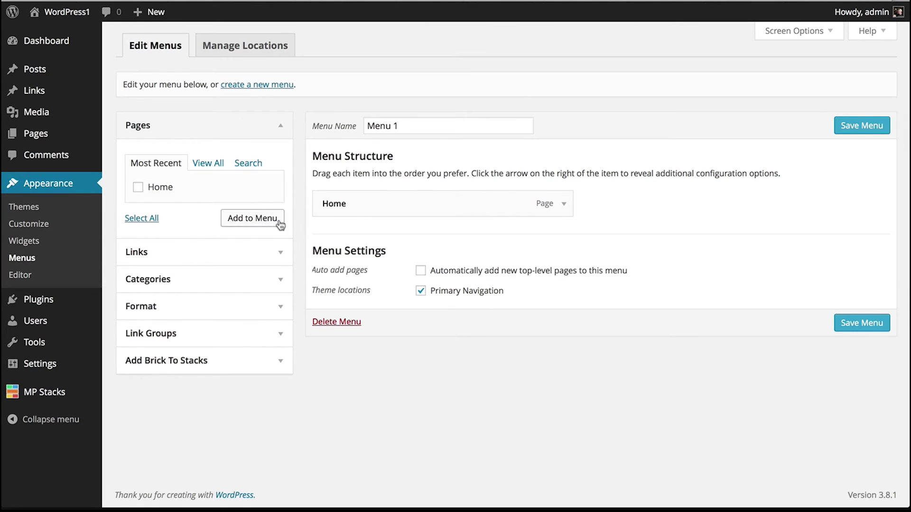
mouse_move(438, 195)
mouse_down()
mouse_move(422, 242)
mouse_move(444, 232)
mouse_move(452, 160)
mouse_move(429, 204)
mouse_up()
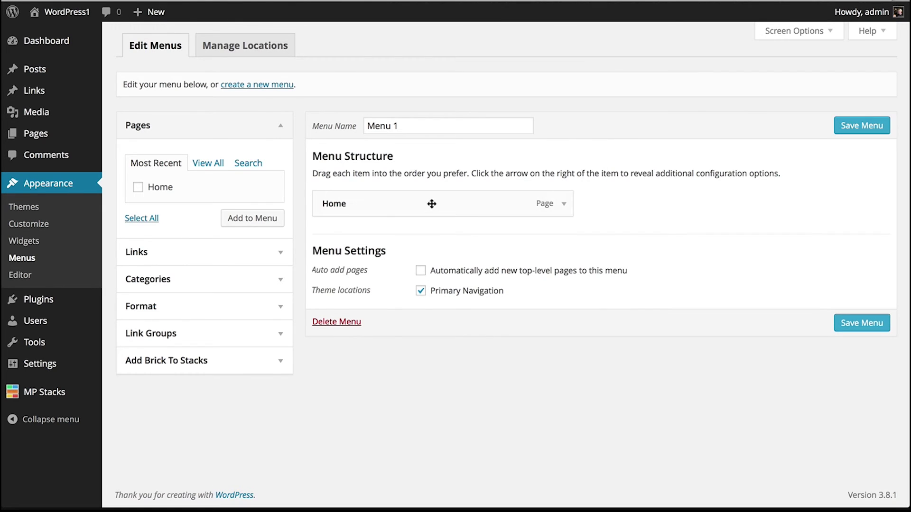
click(864, 126)
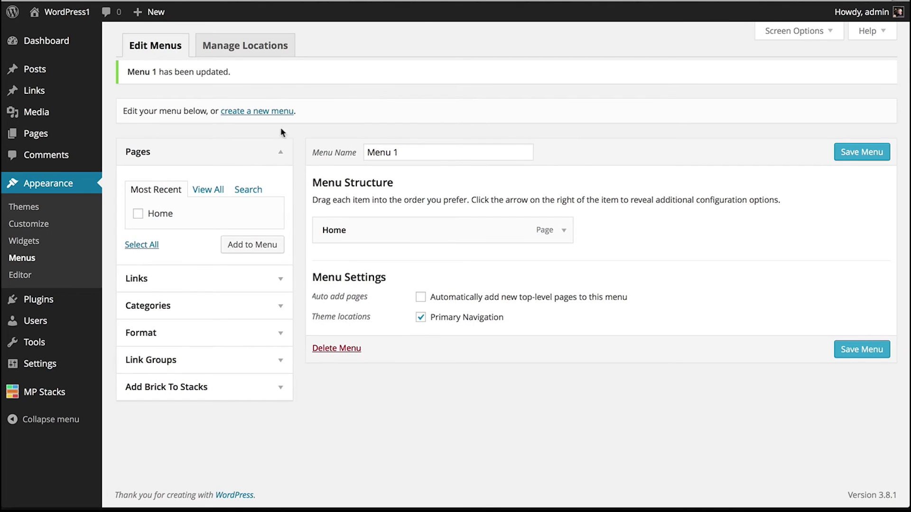
Make sure Menu 1 is assigned to the Primary Navigation theme location and save the menu again
click(421, 318)
click(420, 319)
click(849, 351)
Visit the live site to check the navigation menu in the header
mouse_move(61, 12)
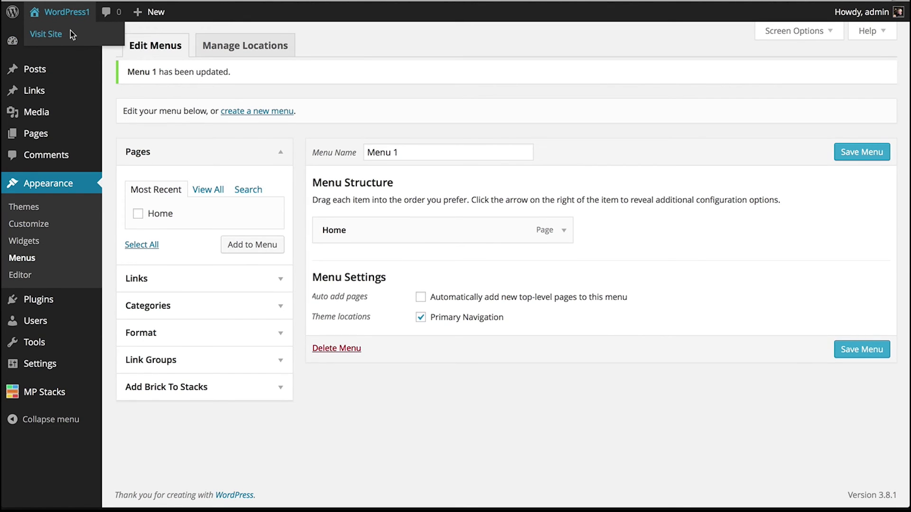
click(70, 30)
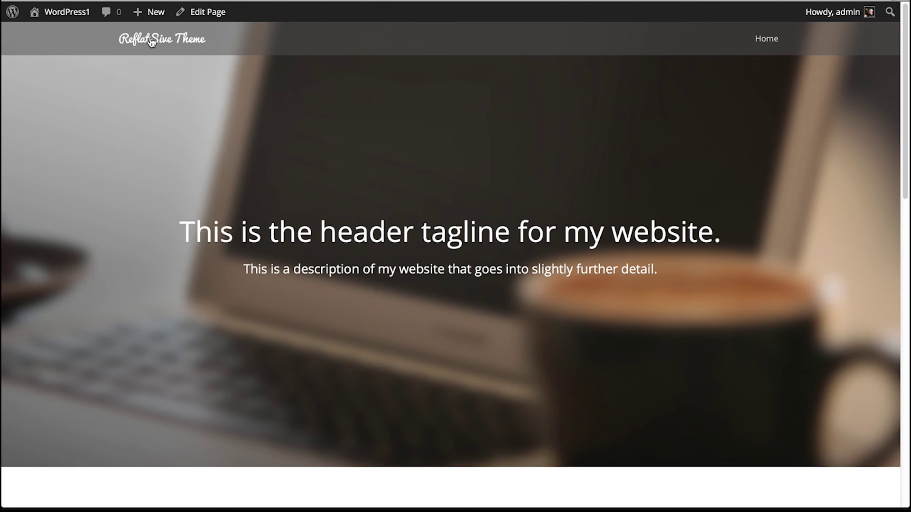
mouse_move(906, 100)
mouse_down()
mouse_move(905, 340)
mouse_move(887, 452)
mouse_move(906, 347)
mouse_move(905, 112)
mouse_up()
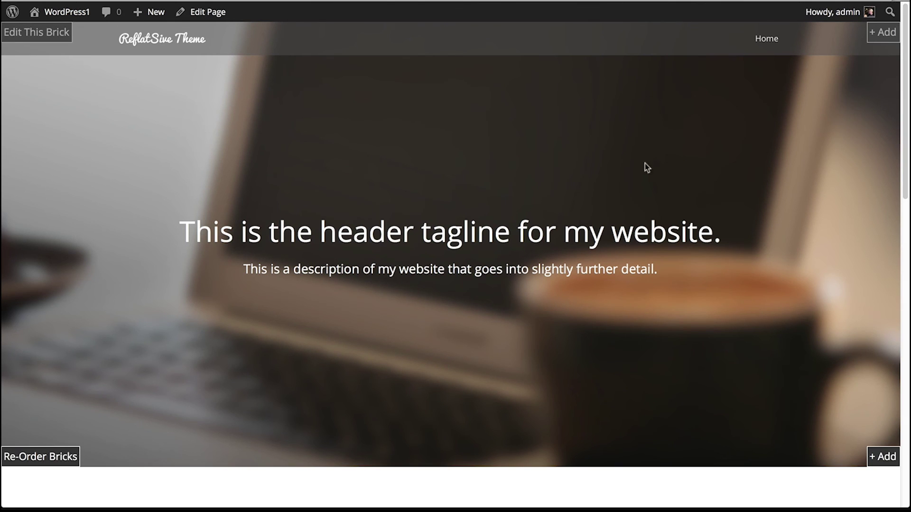